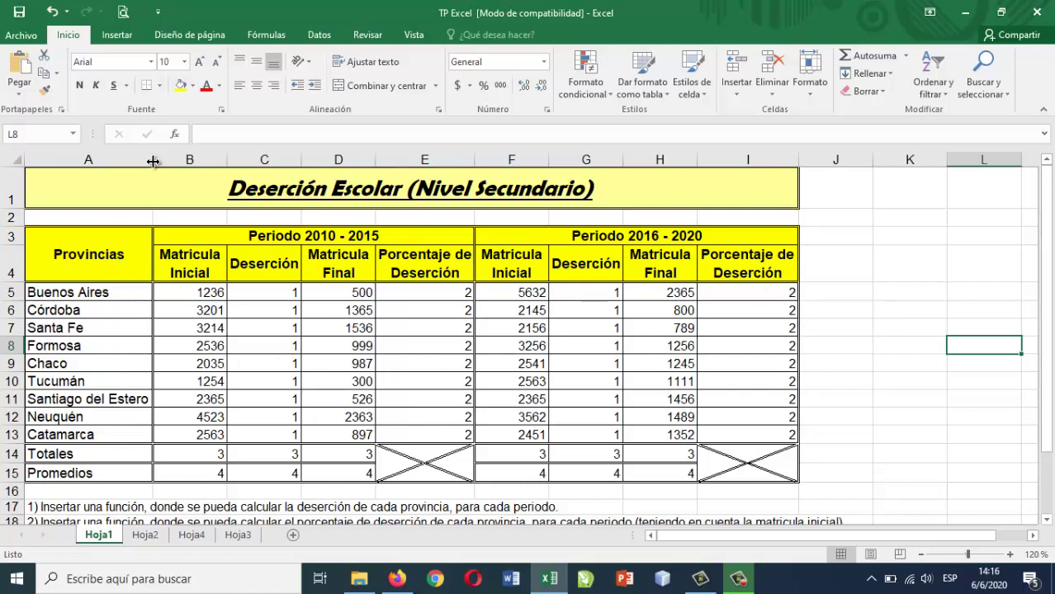
{"action": "left_click_drag", "start_coordinate": [153, 161], "coordinate": [88, 185]}
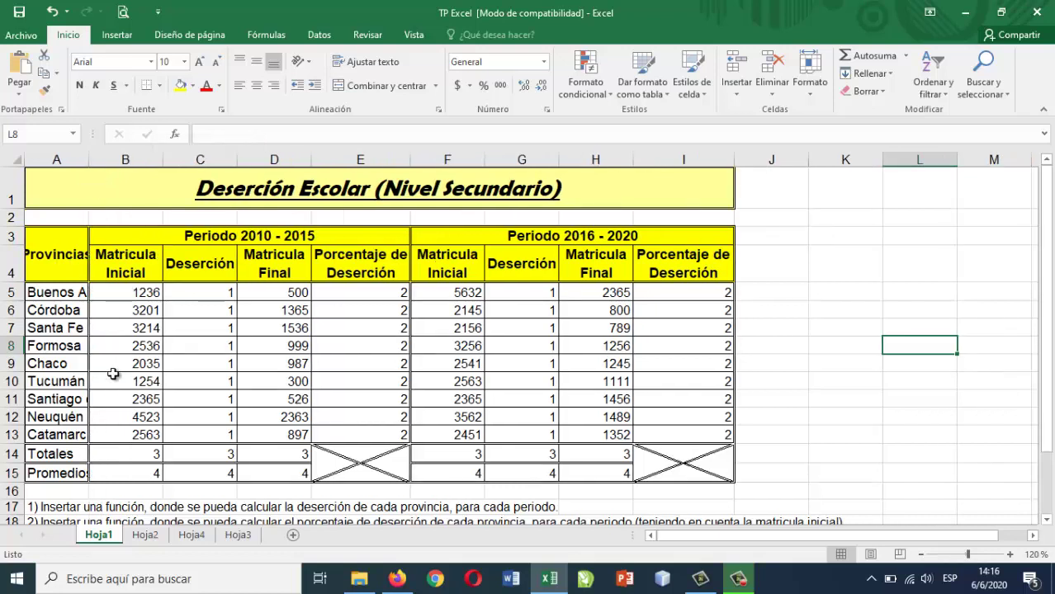
{"action": "double_click", "coordinate": [86, 159]}
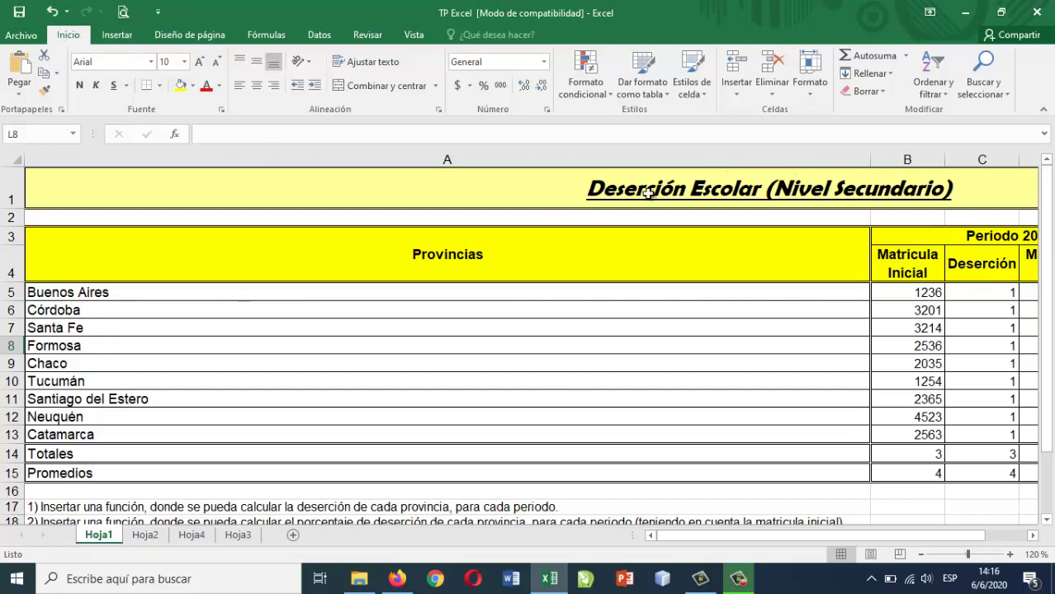
{"action": "left_click", "coordinate": [51, 13]}
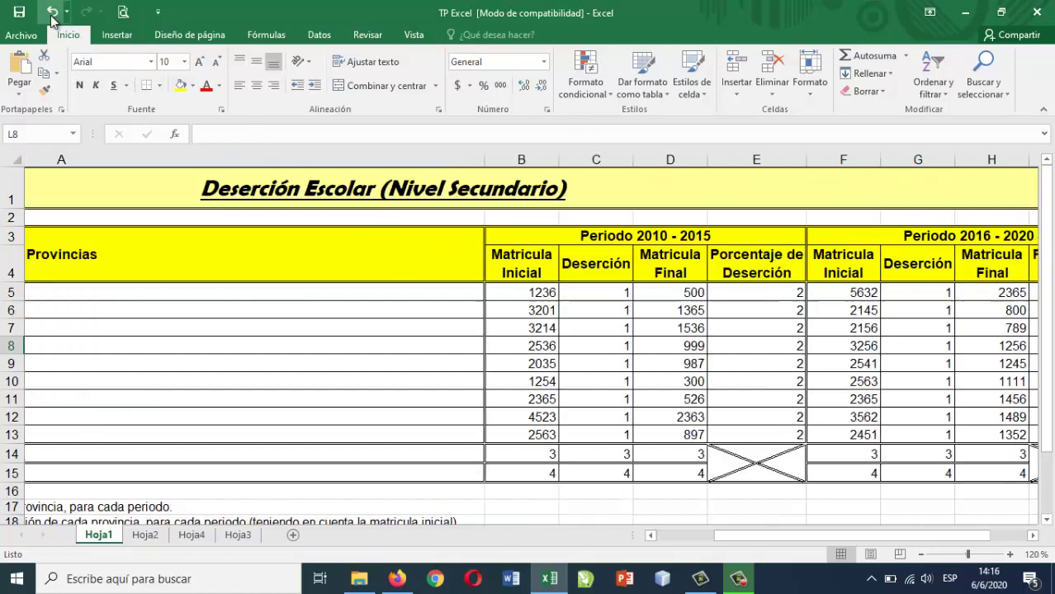
{"action": "left_click", "coordinate": [51, 14]}
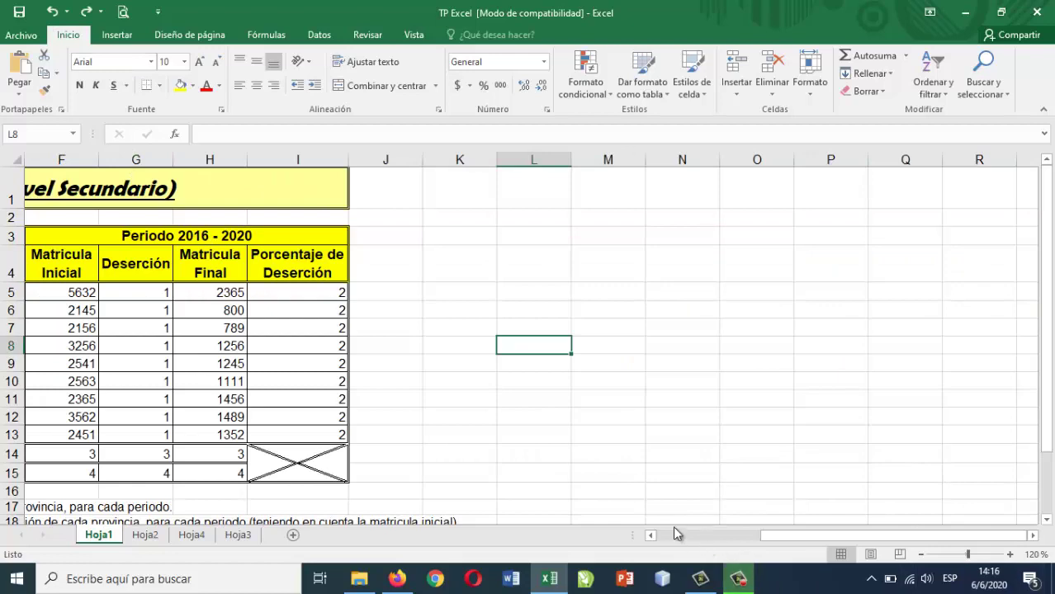
{"action": "left_click_drag", "start_coordinate": [667, 541], "coordinate": [656, 540]}
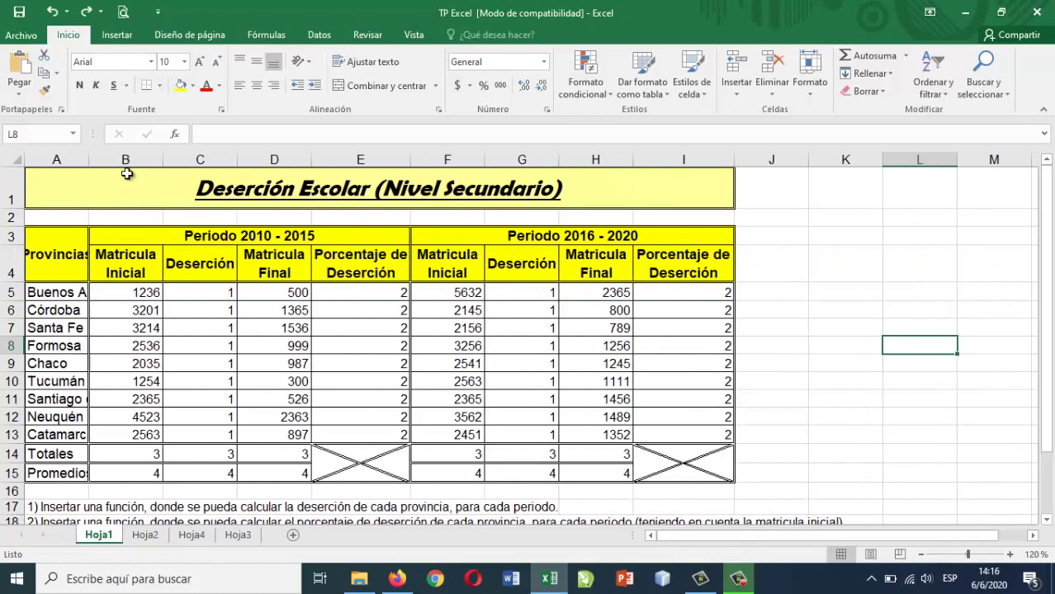
Step: Widen column A so that the longest province name, Santiago del Estero, fits inside it
{"action": "left_click_drag", "start_coordinate": [86, 163], "coordinate": [163, 165]}
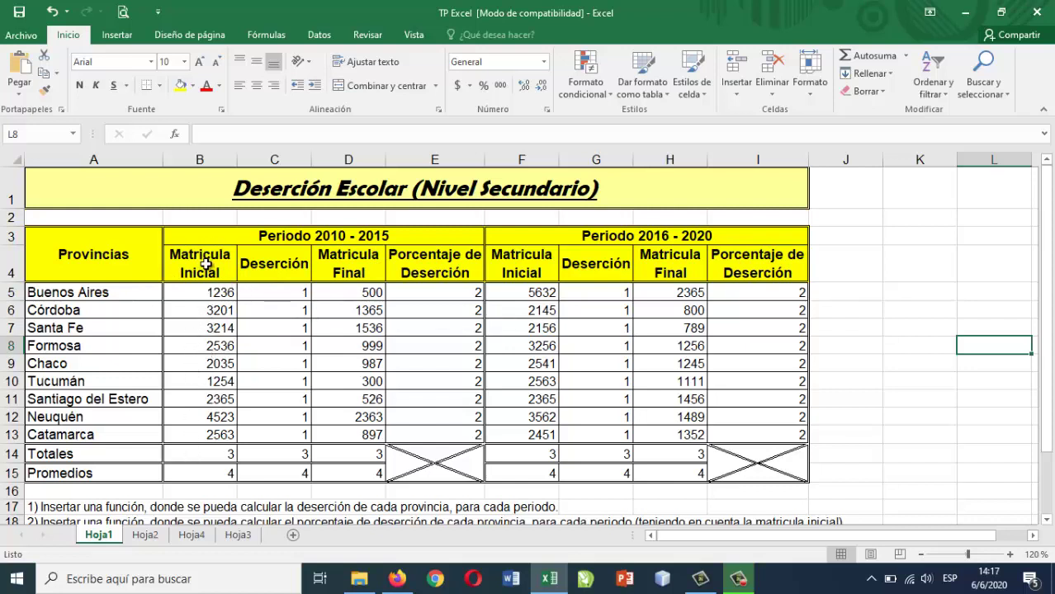
Step: Review the exercise instructions listed below the table
{"action": "left_click", "coordinate": [1047, 521]}
{"action": "left_click", "coordinate": [1047, 521]}
{"action": "left_click", "coordinate": [1046, 521]}
{"action": "left_click", "coordinate": [1046, 521]}
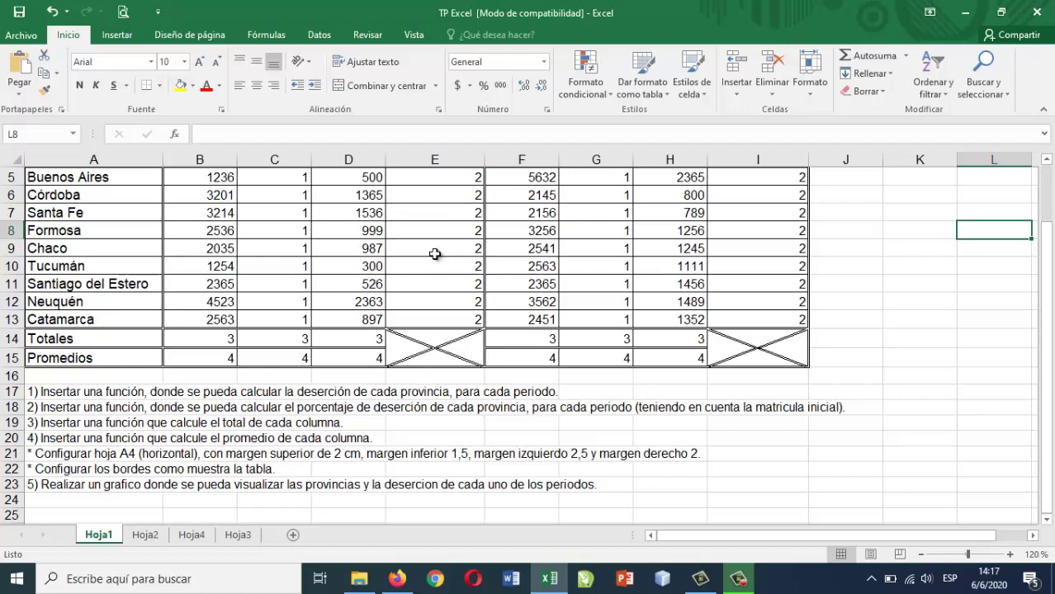
{"action": "scroll", "coordinate": [1050, 186], "scroll_direction": "up", "scroll_amount": 2}
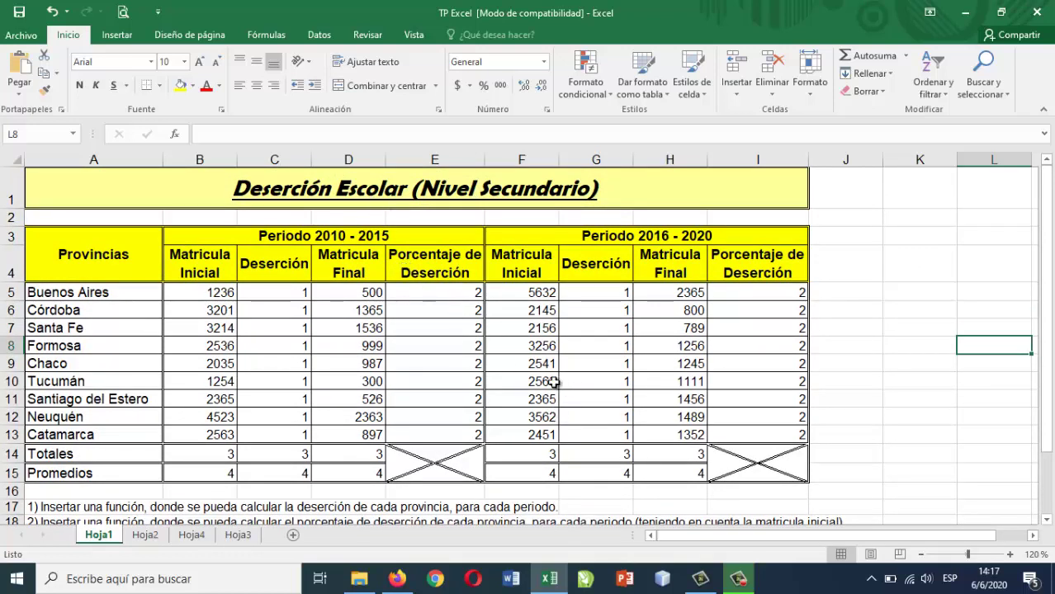
Step: Insert two blank rows, one at a time, above the Buenos Aires row
{"action": "left_click", "coordinate": [11, 292]}
{"action": "right_click", "coordinate": [12, 292]}
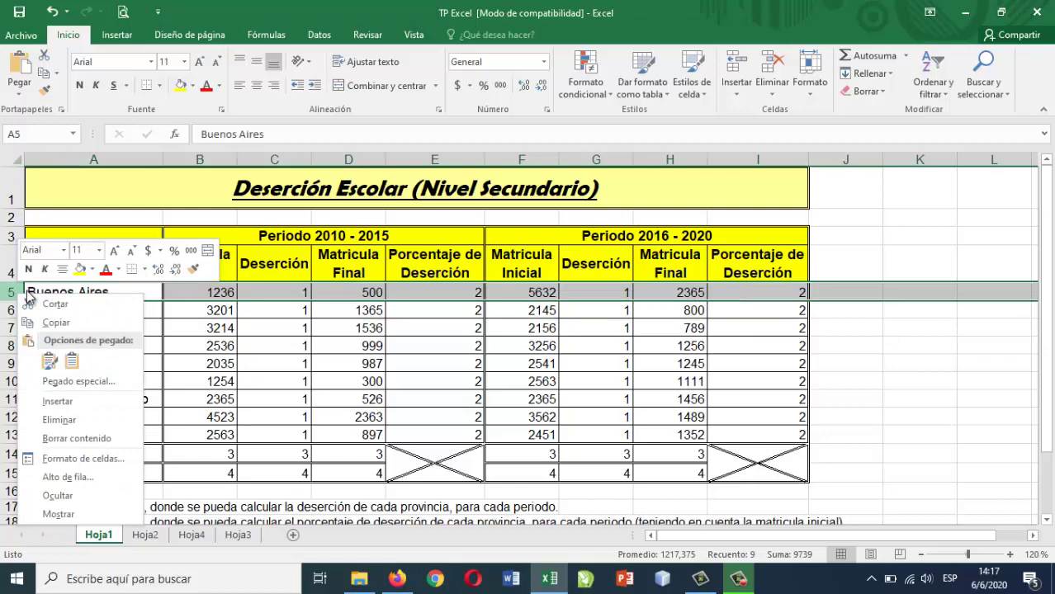
{"action": "left_click", "coordinate": [73, 399]}
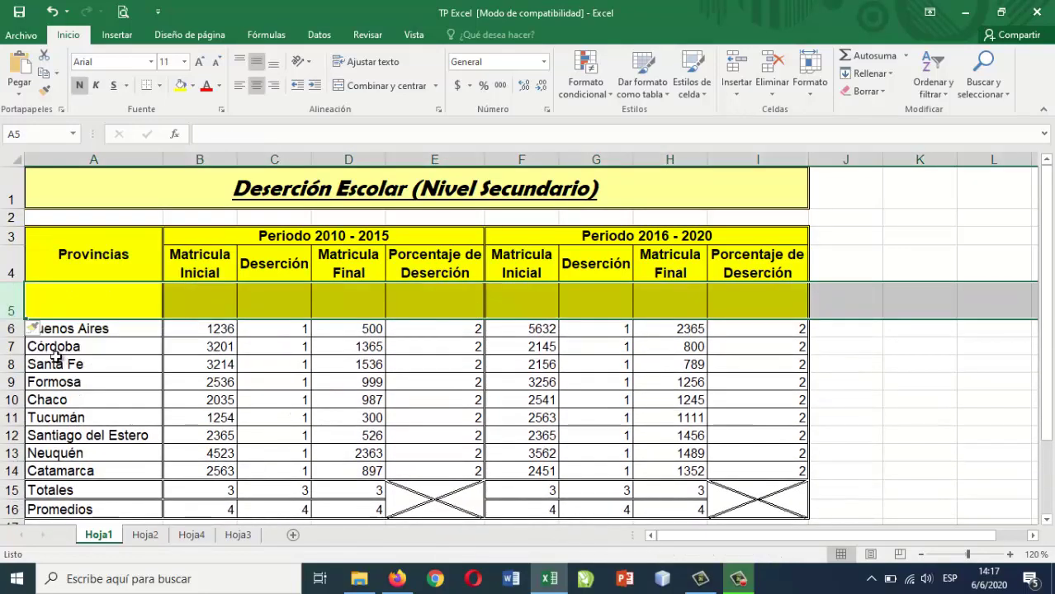
{"action": "right_click", "coordinate": [8, 301]}
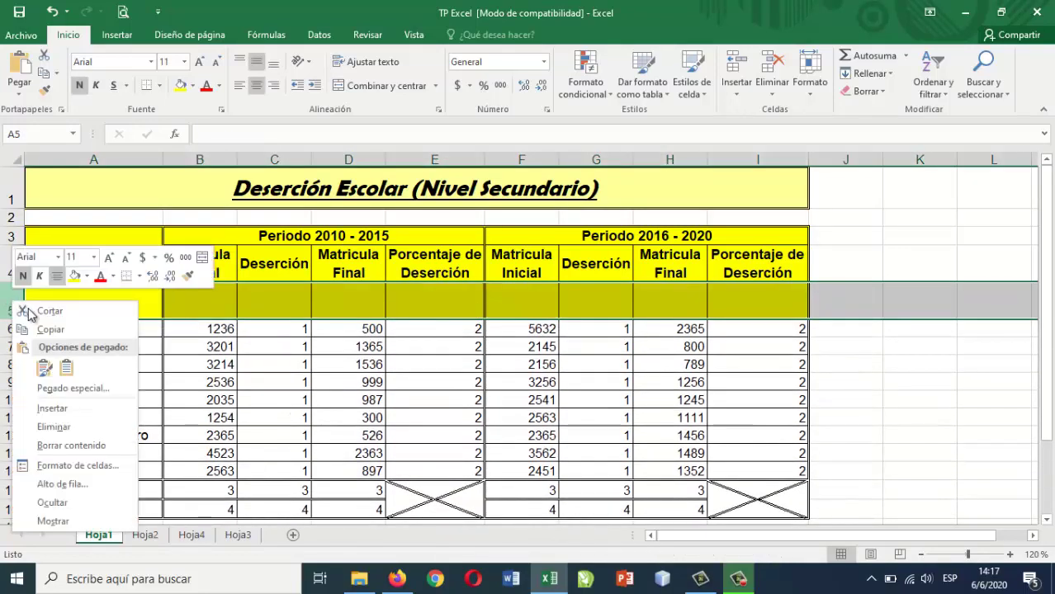
{"action": "left_click", "coordinate": [62, 406]}
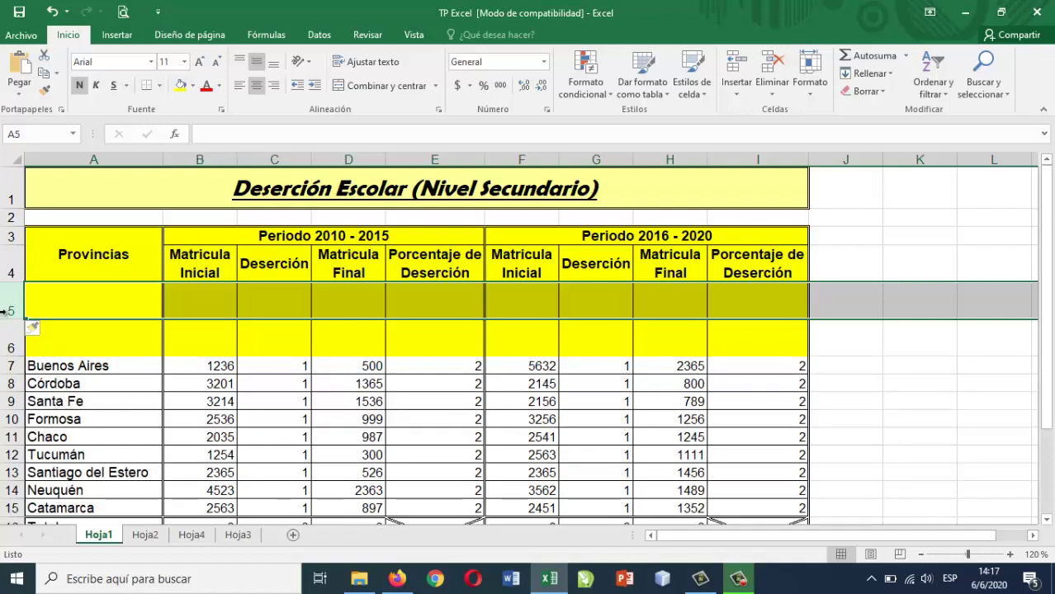
Step: Insert two more blank rows in a single operation by using rows 5 and 6 as the selection
{"action": "left_click_drag", "start_coordinate": [10, 306], "coordinate": [6, 349]}
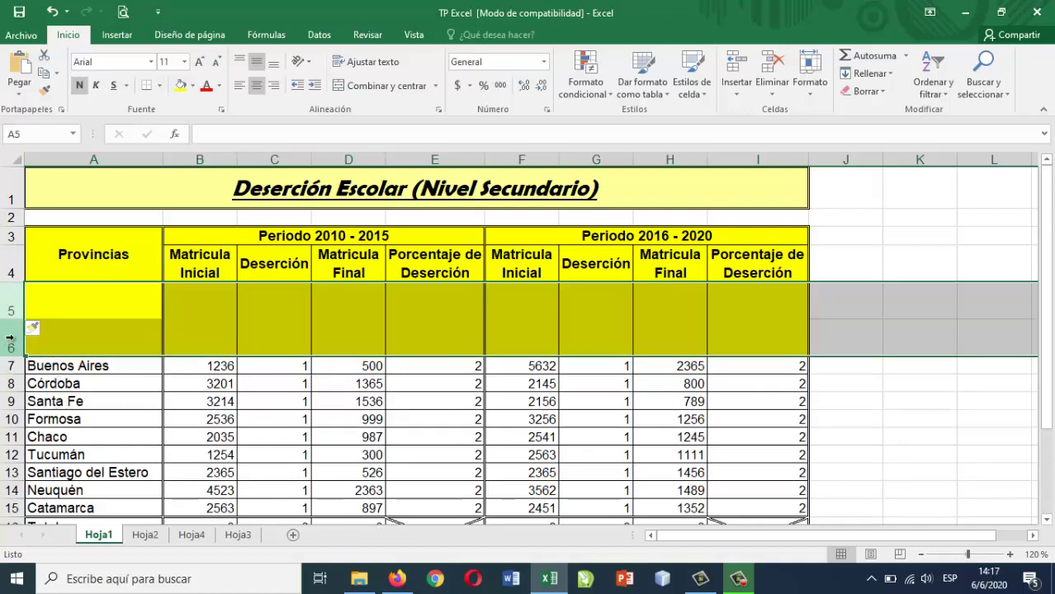
{"action": "right_click", "coordinate": [8, 343]}
{"action": "left_click", "coordinate": [86, 214]}
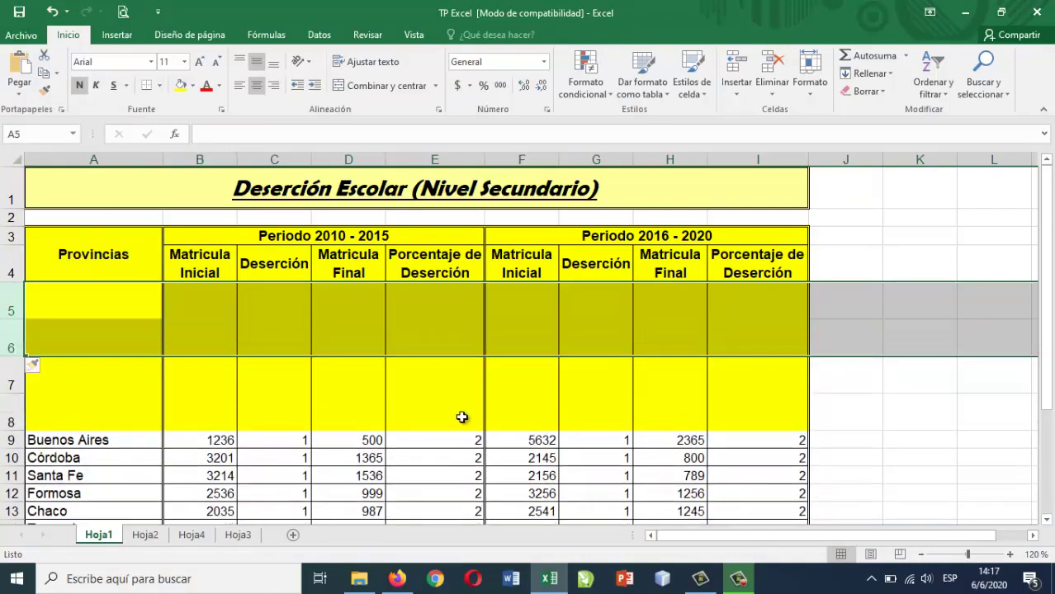
{"action": "left_click", "coordinate": [976, 399]}
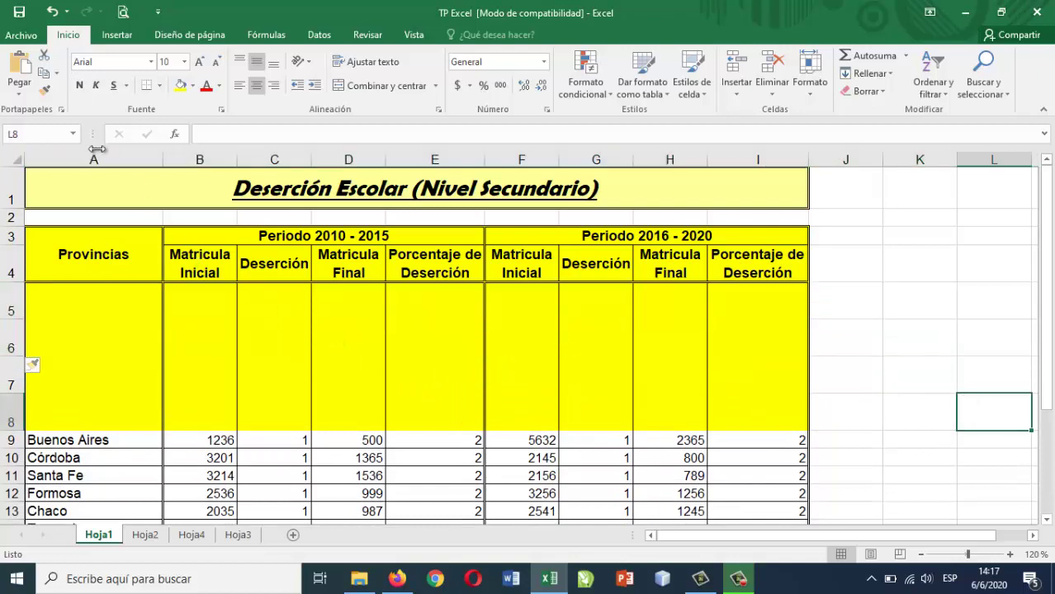
Step: Undo all the blank row insertions above Buenos Aires
{"action": "left_click", "coordinate": [50, 12]}
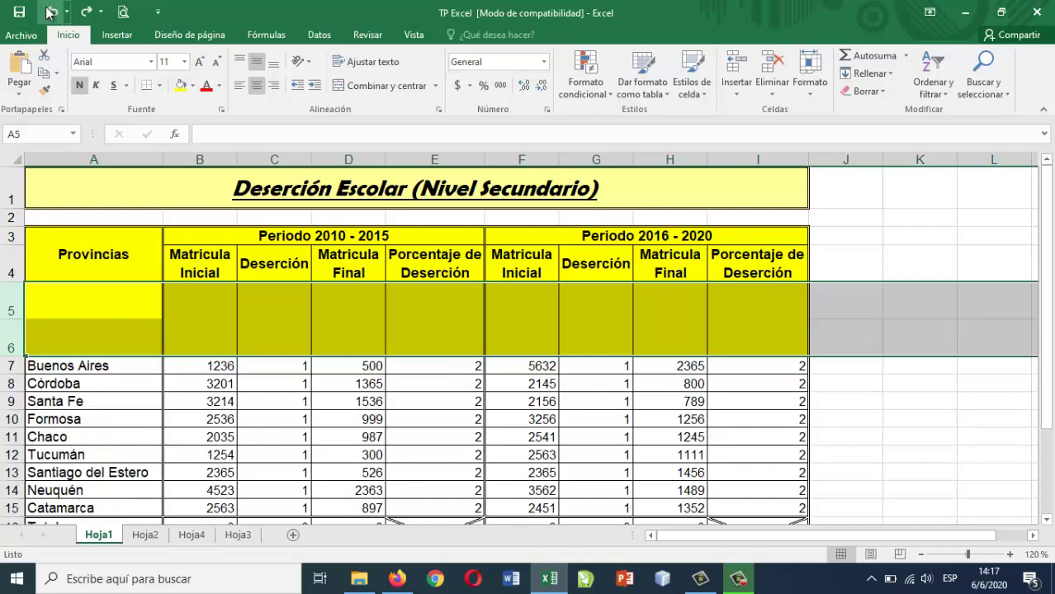
{"action": "left_click", "coordinate": [49, 12]}
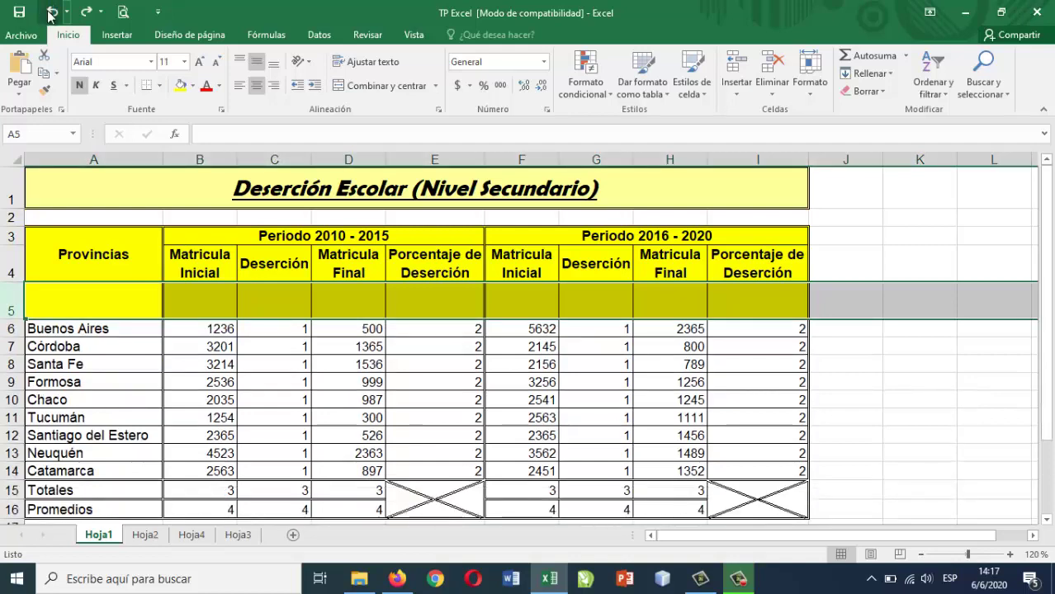
{"action": "left_click", "coordinate": [51, 13]}
{"action": "left_click", "coordinate": [885, 386]}
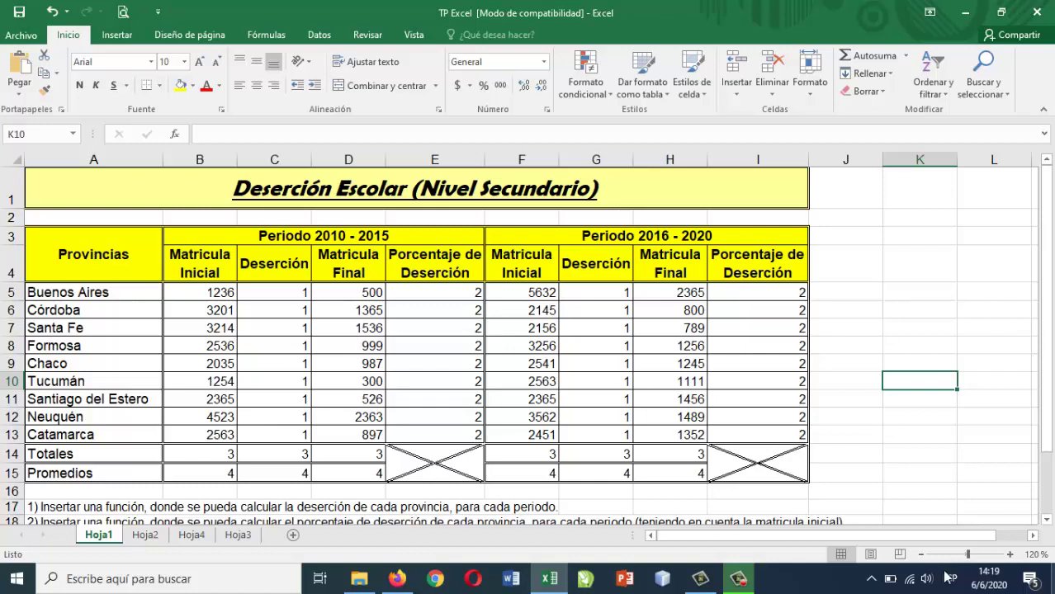
Step: Examine the Deserción heading in C4 and the first instruction in row 17 on calculating each province's desertion
{"action": "left_click", "coordinate": [273, 266]}
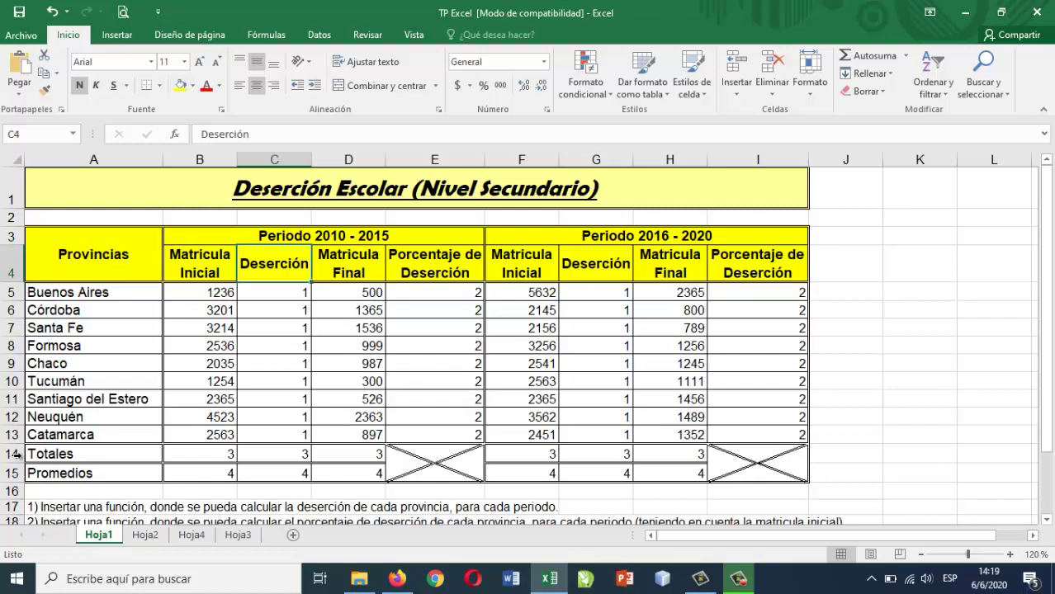
{"action": "left_click", "coordinate": [13, 507]}
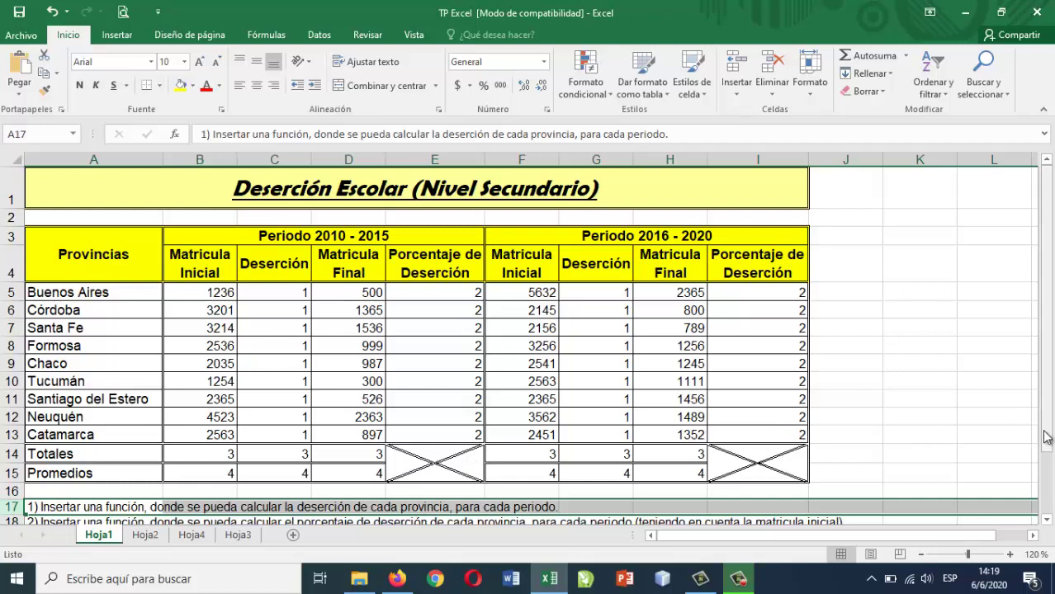
{"action": "left_click_drag", "start_coordinate": [1046, 442], "coordinate": [1041, 463]}
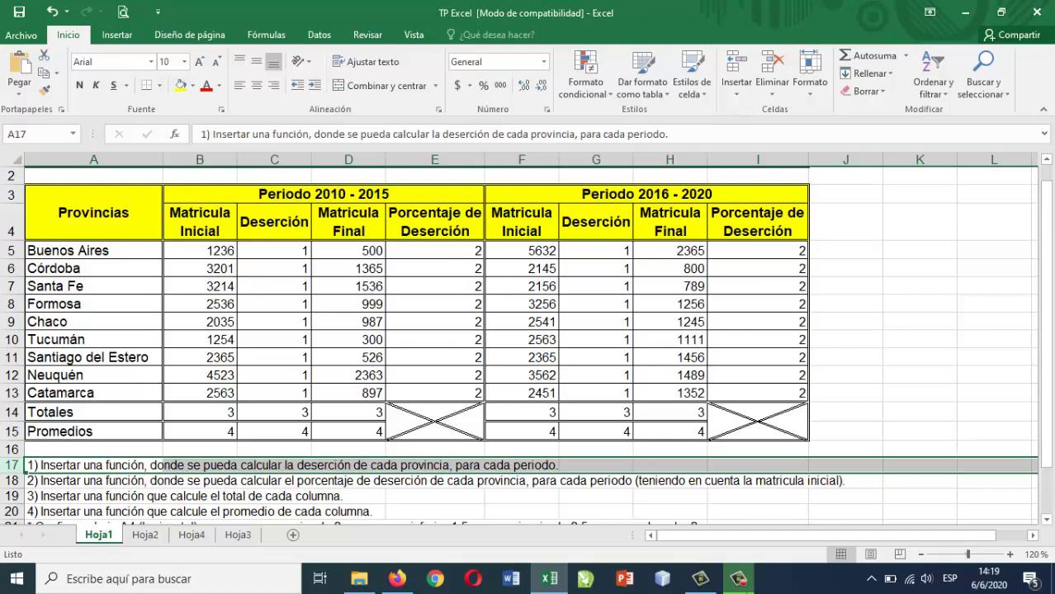
{"action": "left_click", "coordinate": [882, 365]}
{"action": "scroll", "coordinate": [882, 367], "scroll_direction": "up", "scroll_amount": 1}
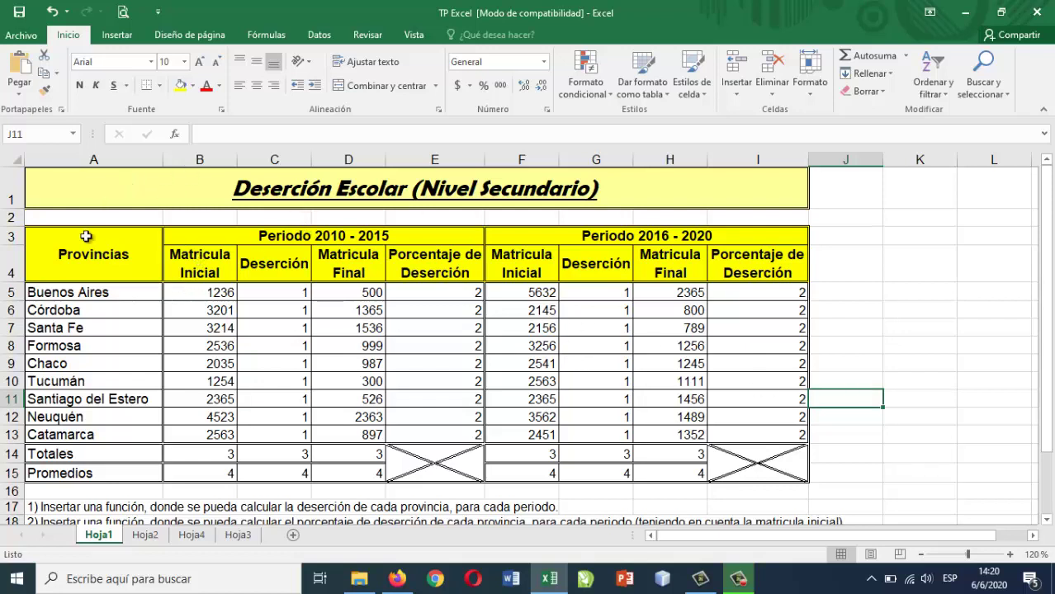
Step: Examine the Provincias column and compare the Periodo 2010 - 2015 and Periodo 2016 - 2020 blocks
{"action": "left_click_drag", "start_coordinate": [86, 236], "coordinate": [103, 418]}
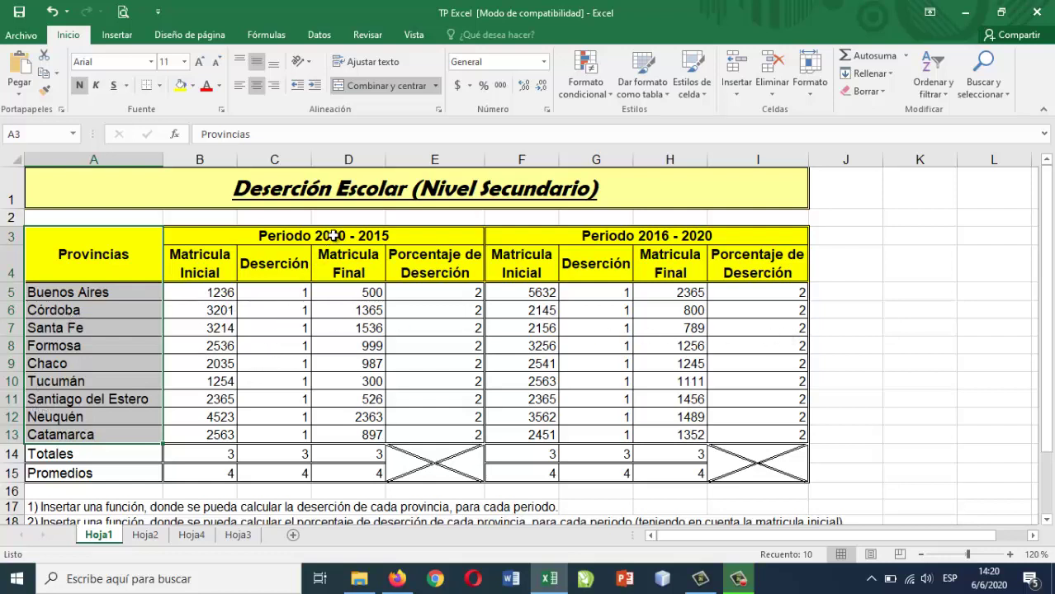
{"action": "left_click_drag", "start_coordinate": [333, 236], "coordinate": [522, 236]}
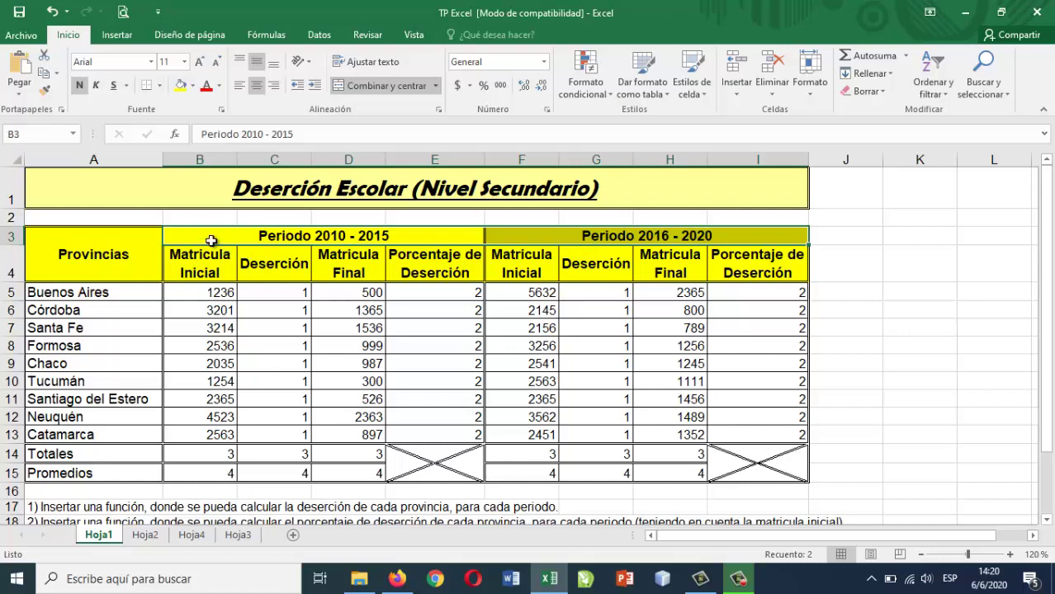
{"action": "left_click_drag", "start_coordinate": [211, 241], "coordinate": [219, 435]}
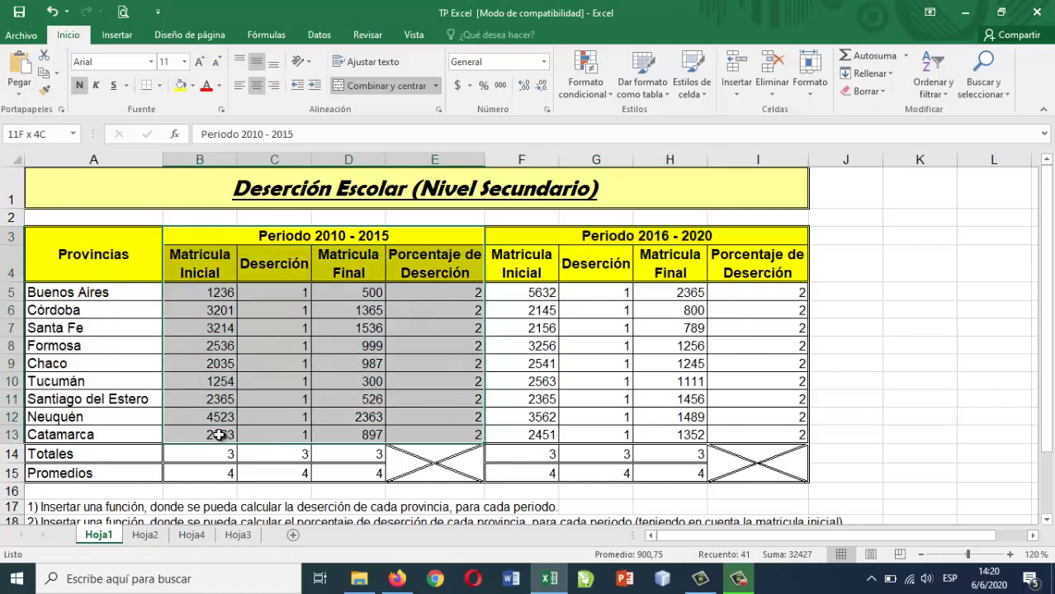
{"action": "left_click_drag", "start_coordinate": [542, 236], "coordinate": [708, 436]}
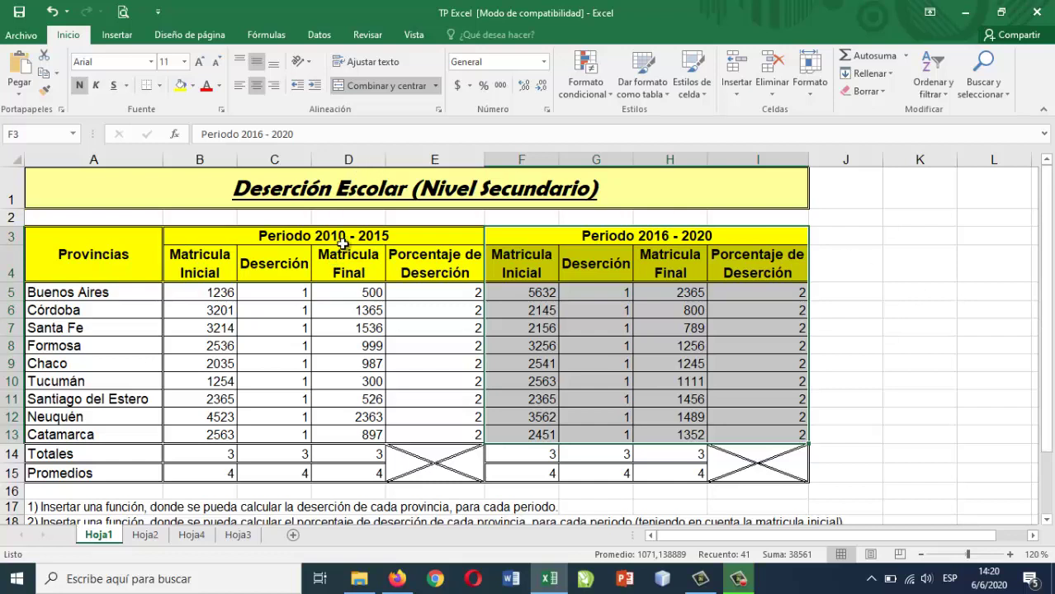
{"action": "left_click_drag", "start_coordinate": [341, 241], "coordinate": [312, 438]}
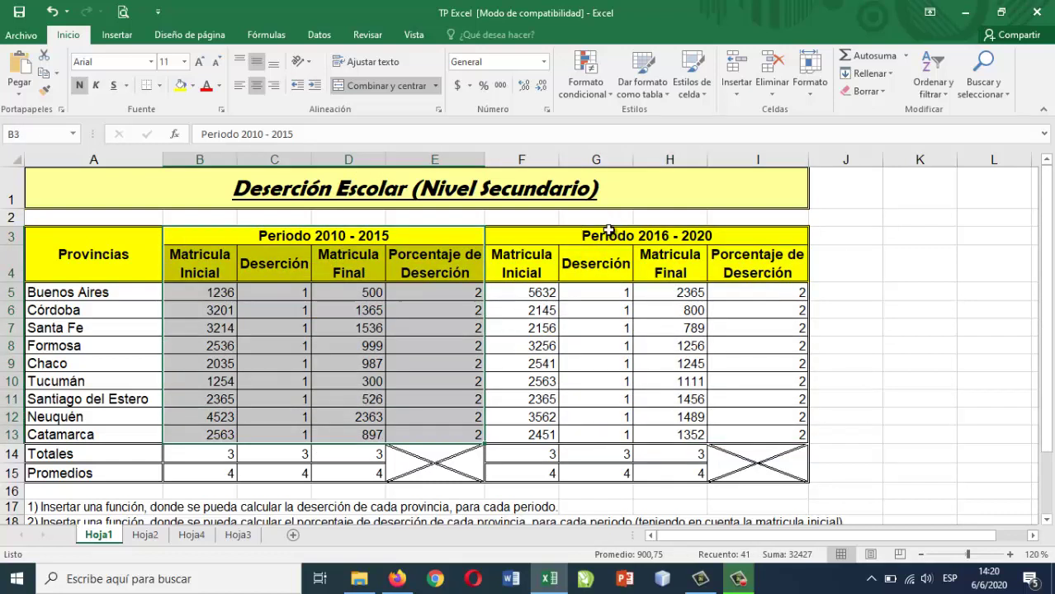
{"action": "left_click_drag", "start_coordinate": [605, 244], "coordinate": [608, 434]}
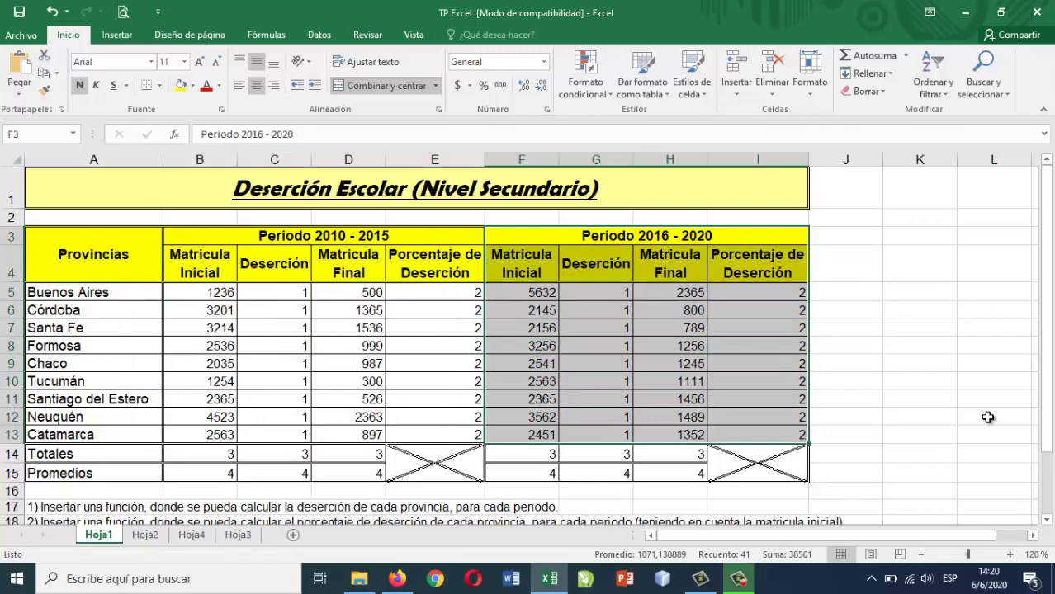
{"action": "left_click", "coordinate": [979, 378]}
Step: Examine the data of both periods and the individual rows for Buenos Aires and Córdoba
{"action": "left_click", "coordinate": [273, 295]}
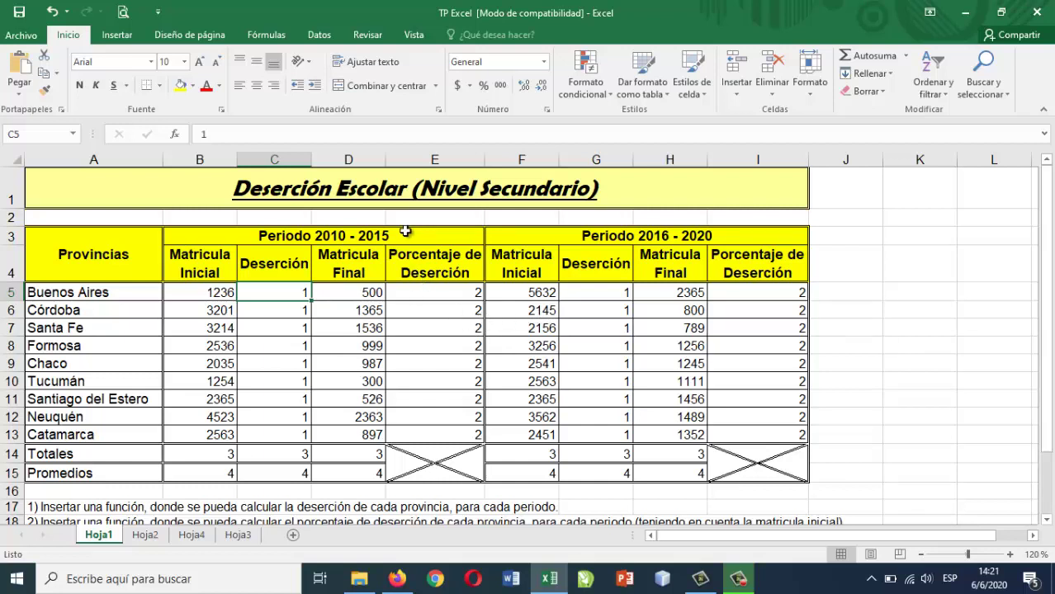
{"action": "left_click_drag", "start_coordinate": [405, 232], "coordinate": [478, 397]}
{"action": "left_click_drag", "start_coordinate": [608, 236], "coordinate": [608, 437]}
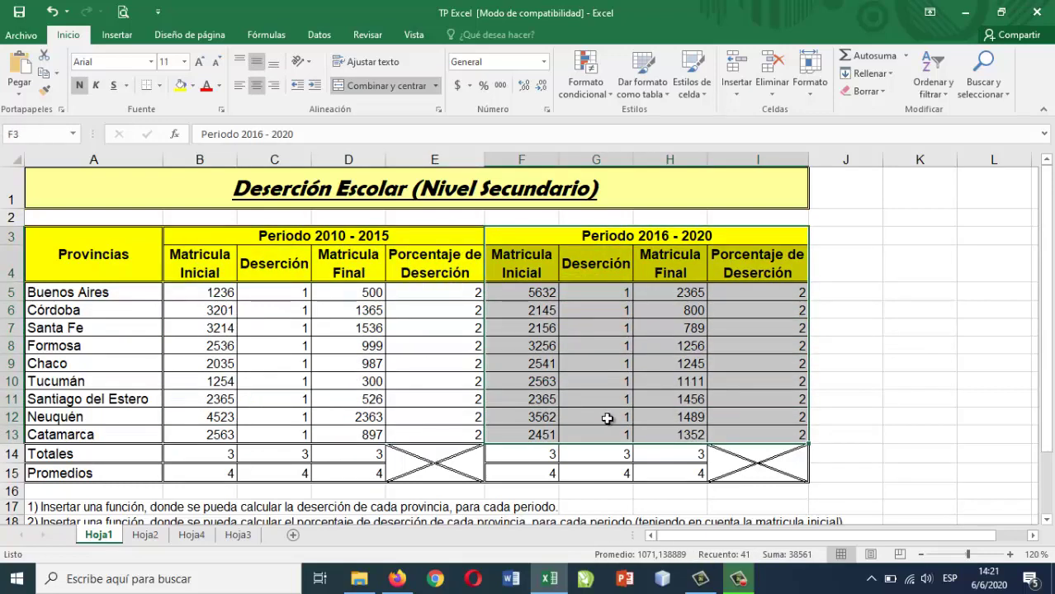
{"action": "left_click", "coordinate": [97, 293]}
{"action": "left_click_drag", "start_coordinate": [225, 295], "coordinate": [470, 297]}
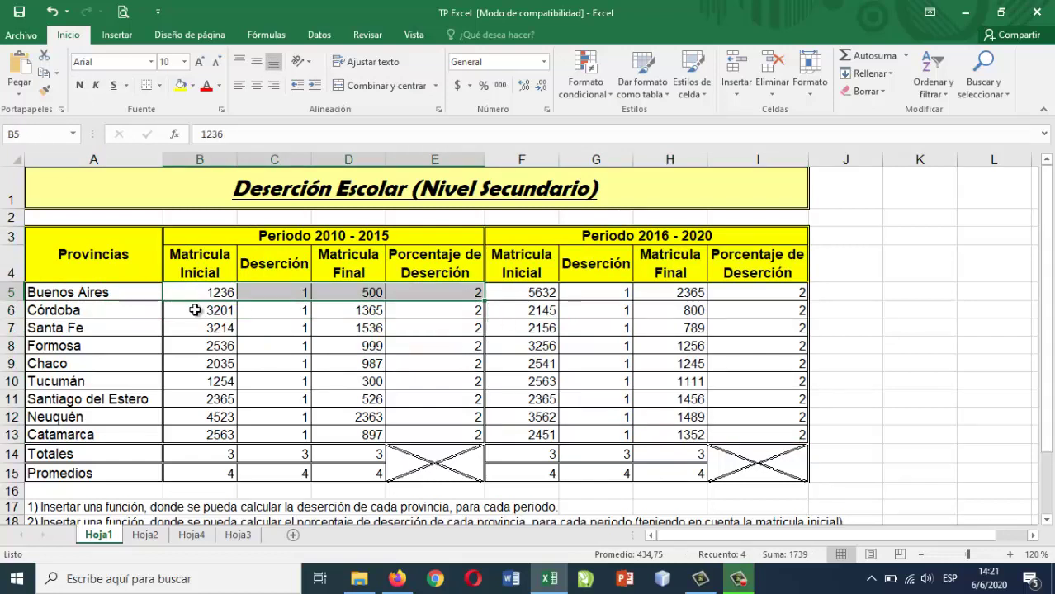
{"action": "left_click_drag", "start_coordinate": [202, 308], "coordinate": [438, 318]}
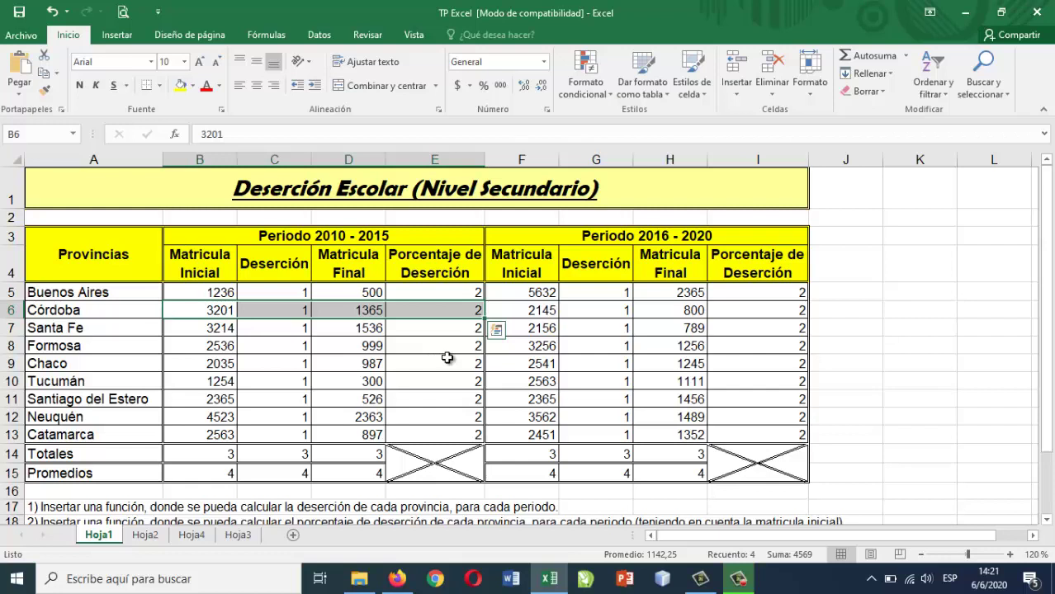
{"action": "left_click", "coordinate": [444, 360]}
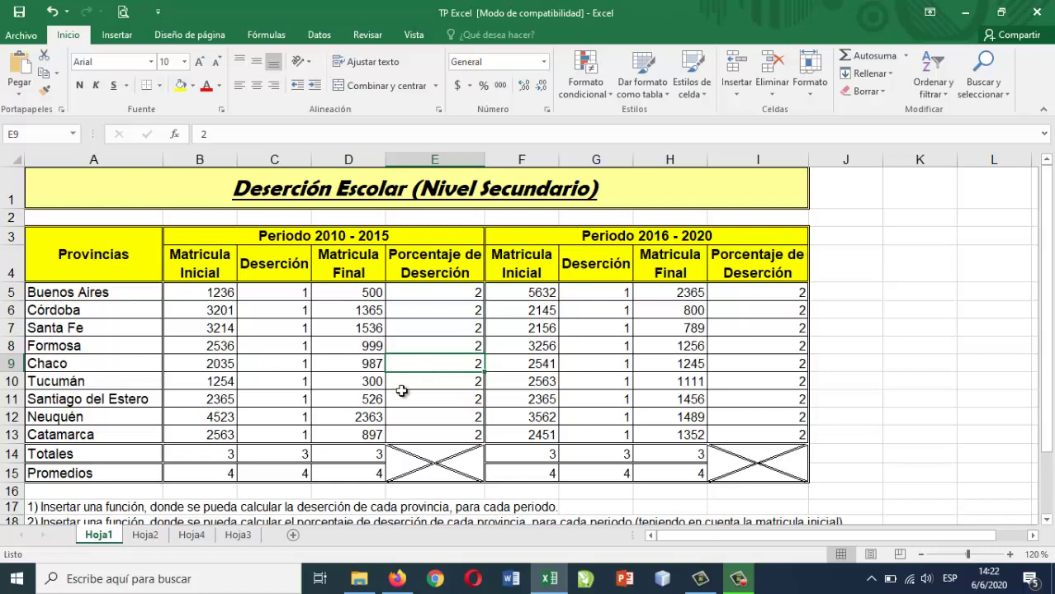
{"action": "left_click", "coordinate": [9, 291]}
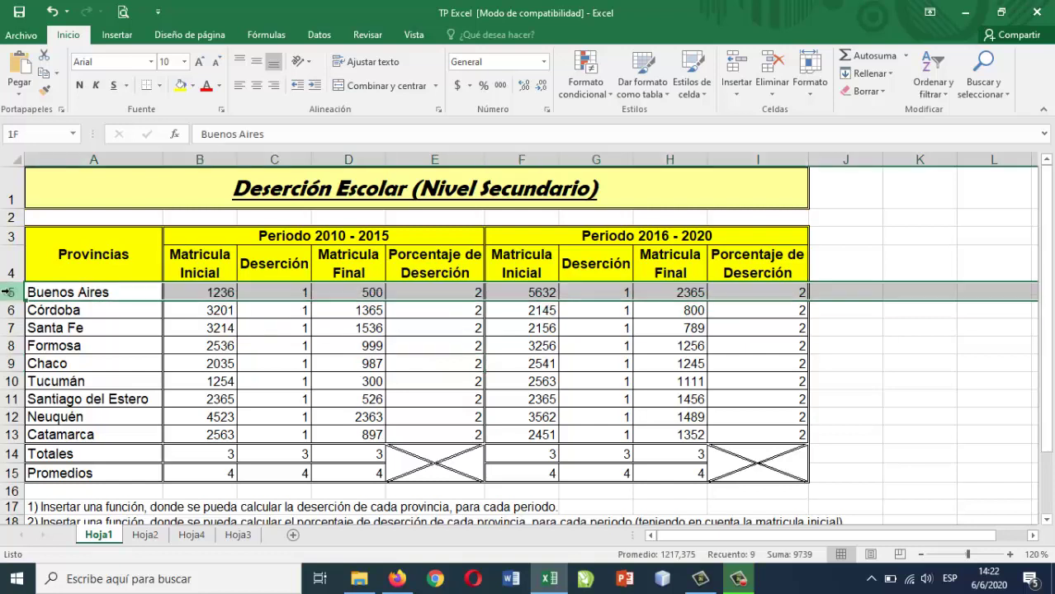
{"action": "left_click", "coordinate": [286, 338]}
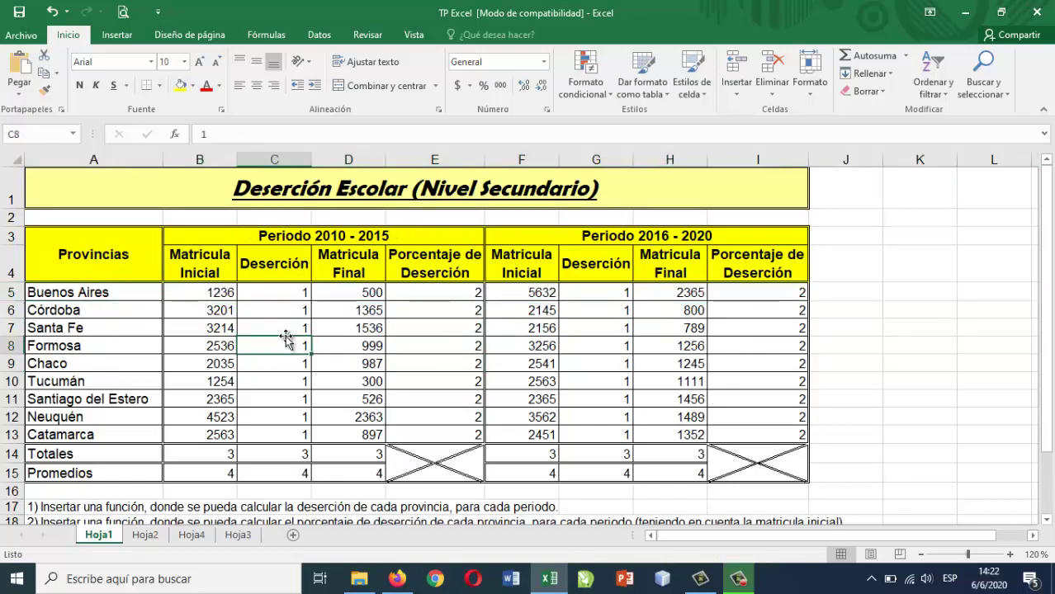
Step: Examine the Deserción cells of Buenos Aires in both periods and its Periodo 2010 - 2015 row data
{"action": "left_click", "coordinate": [279, 293]}
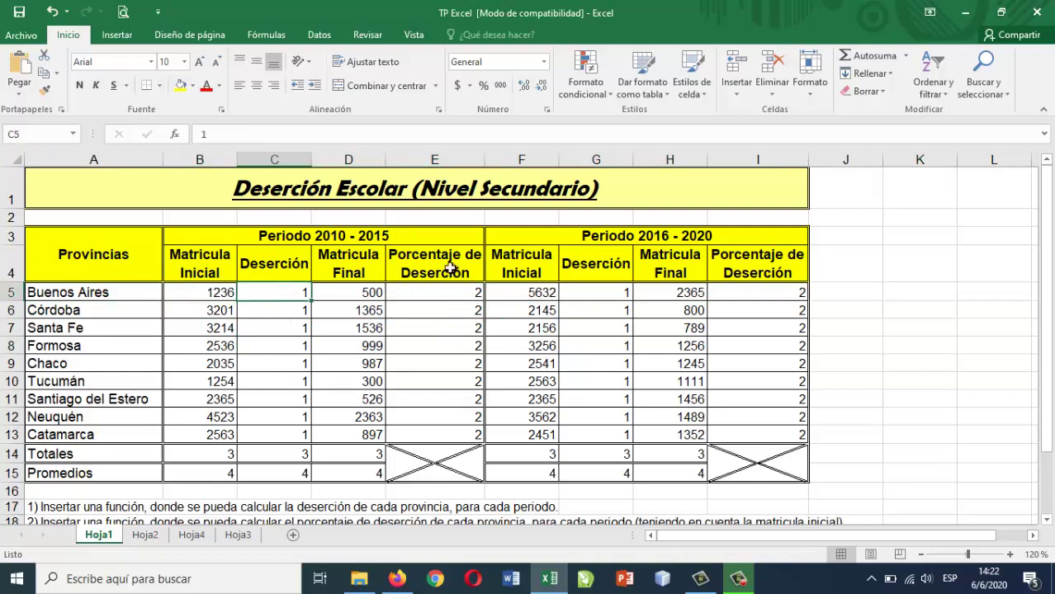
{"action": "left_click", "coordinate": [597, 295]}
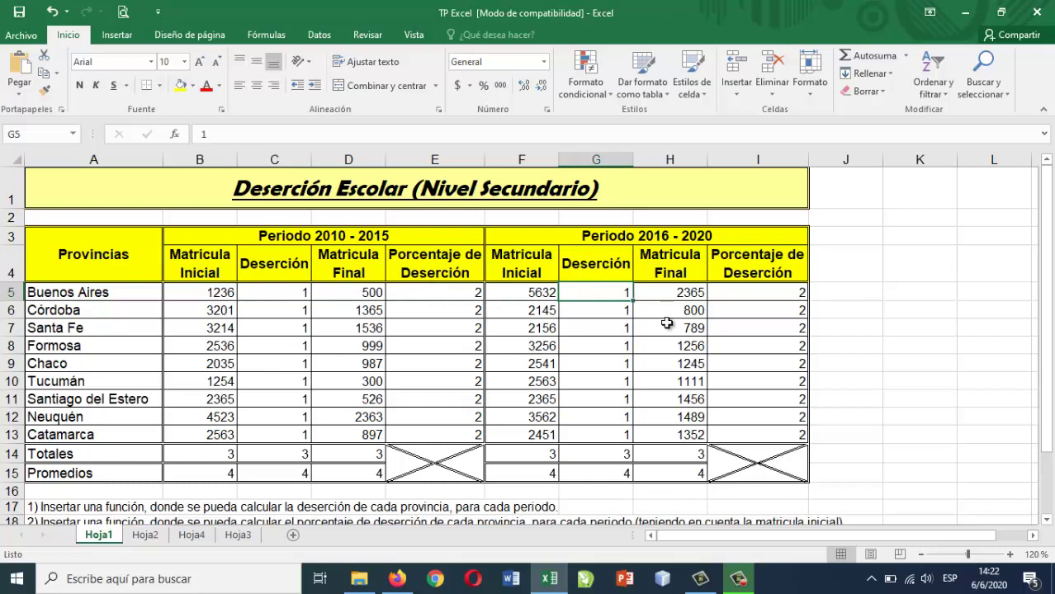
{"action": "left_click", "coordinate": [282, 294]}
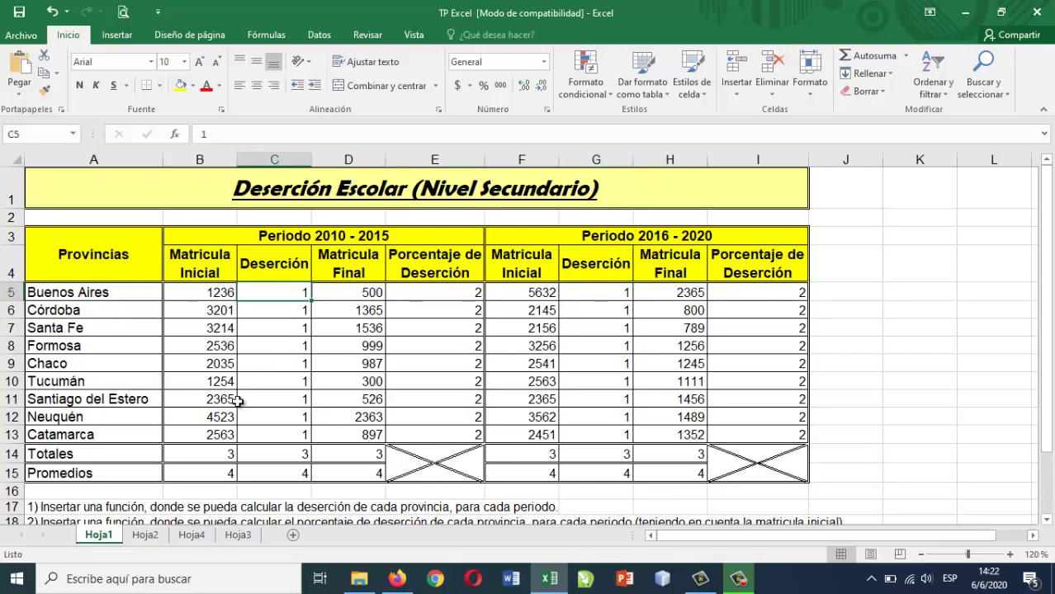
{"action": "left_click_drag", "start_coordinate": [124, 294], "coordinate": [354, 288]}
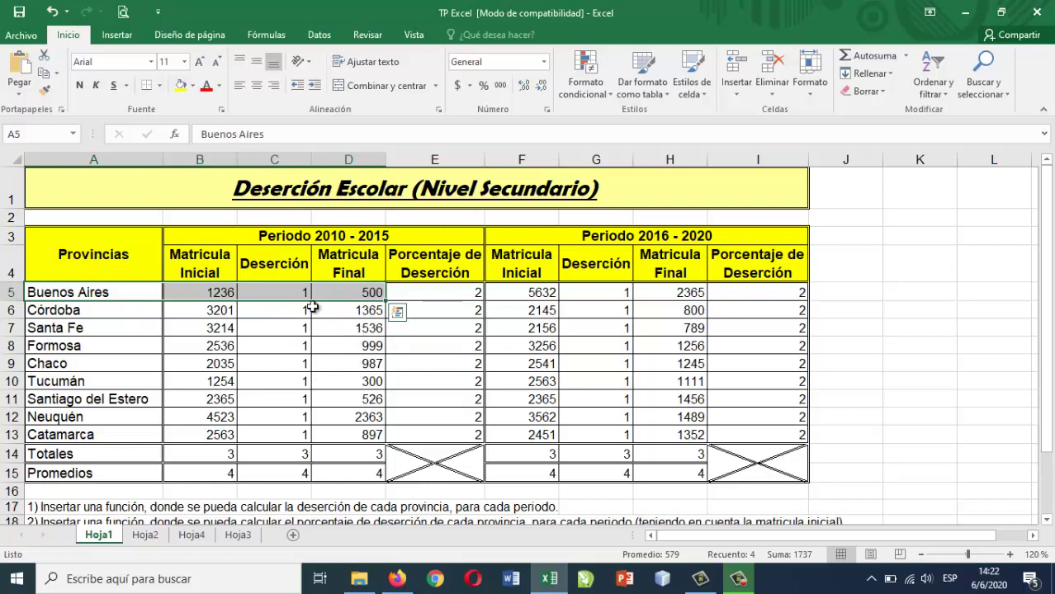
{"action": "left_click", "coordinate": [279, 351]}
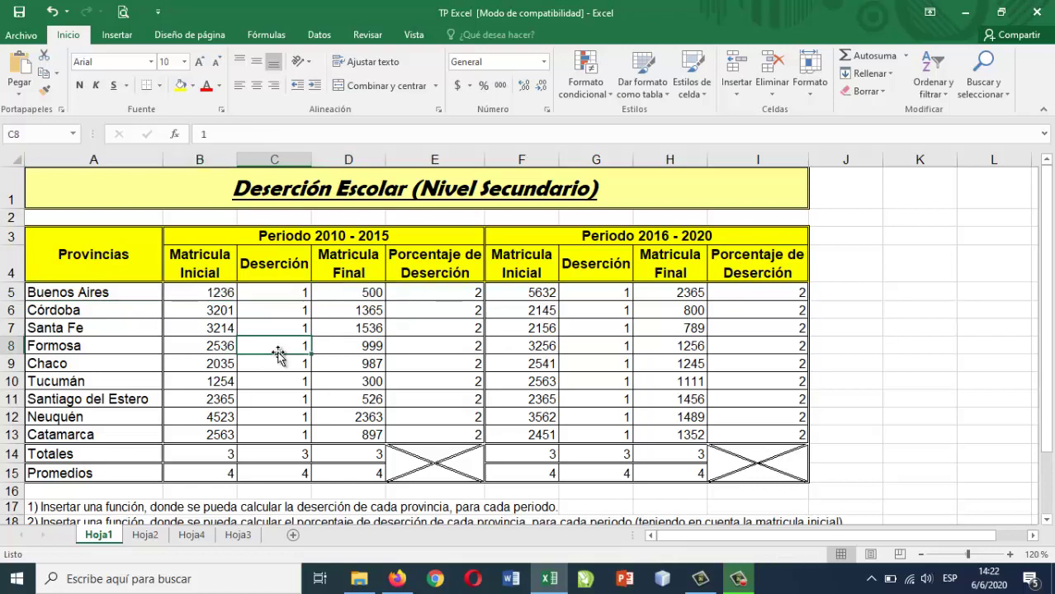
Step: Calculate the Periodo 2010 - 2015 desertion of Buenos Aires in C5 with the formula =B5-D5
{"action": "left_click", "coordinate": [281, 293]}
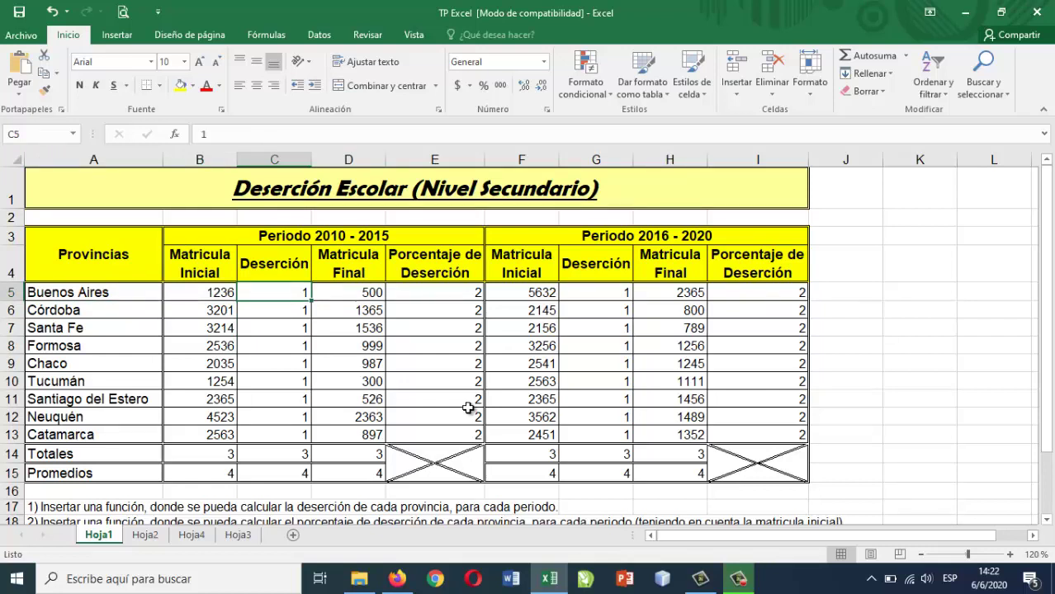
{"action": "type", "text": "="}
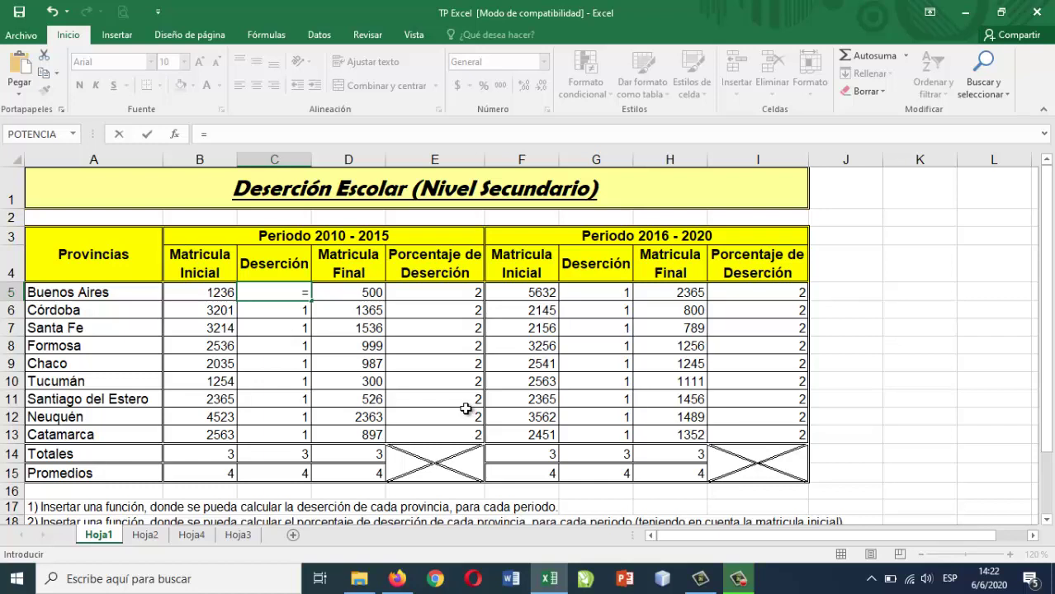
{"action": "left_click", "coordinate": [216, 292]}
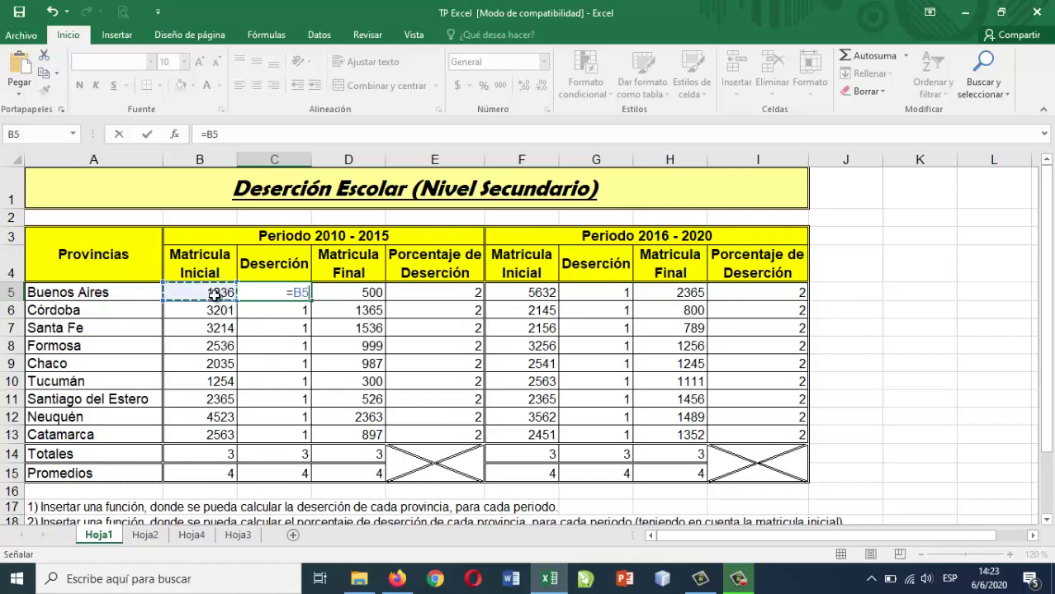
{"action": "type", "text": "-"}
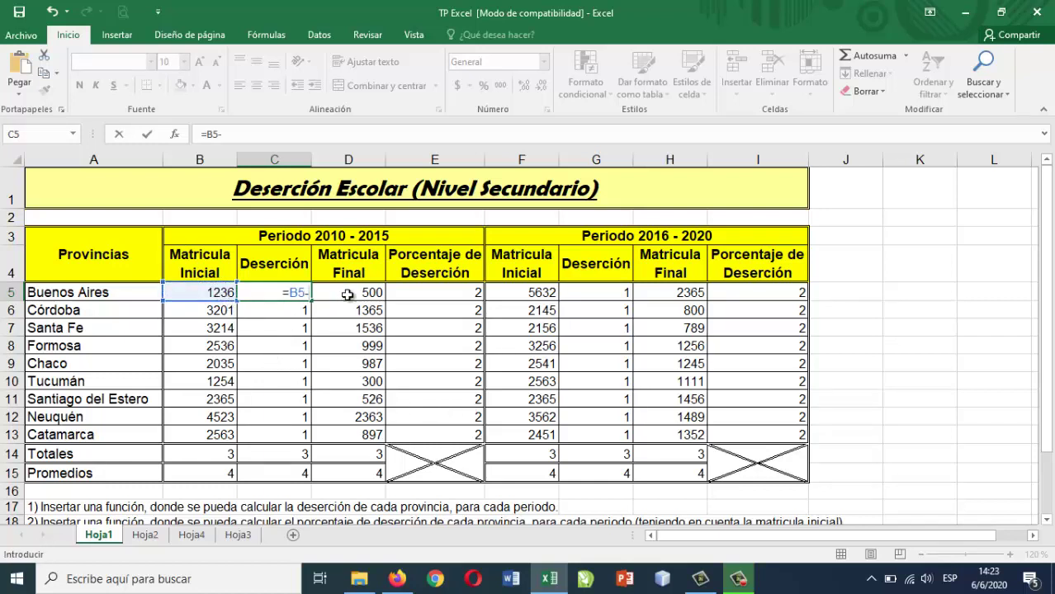
{"action": "left_click", "coordinate": [349, 292]}
{"action": "key", "text": "Return"}
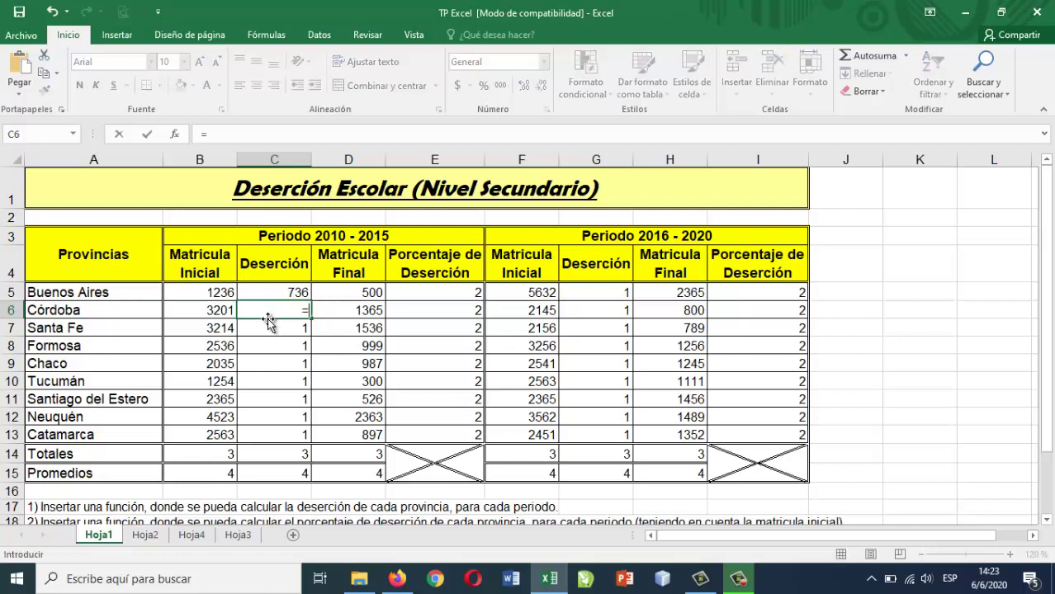
Step: Calculate the Periodo 2010 - 2015 desertion of Córdoba in C6 with the formula =B6-D6
{"action": "type", "text": "="}
{"action": "left_click_drag", "start_coordinate": [176, 312], "coordinate": [195, 312]}
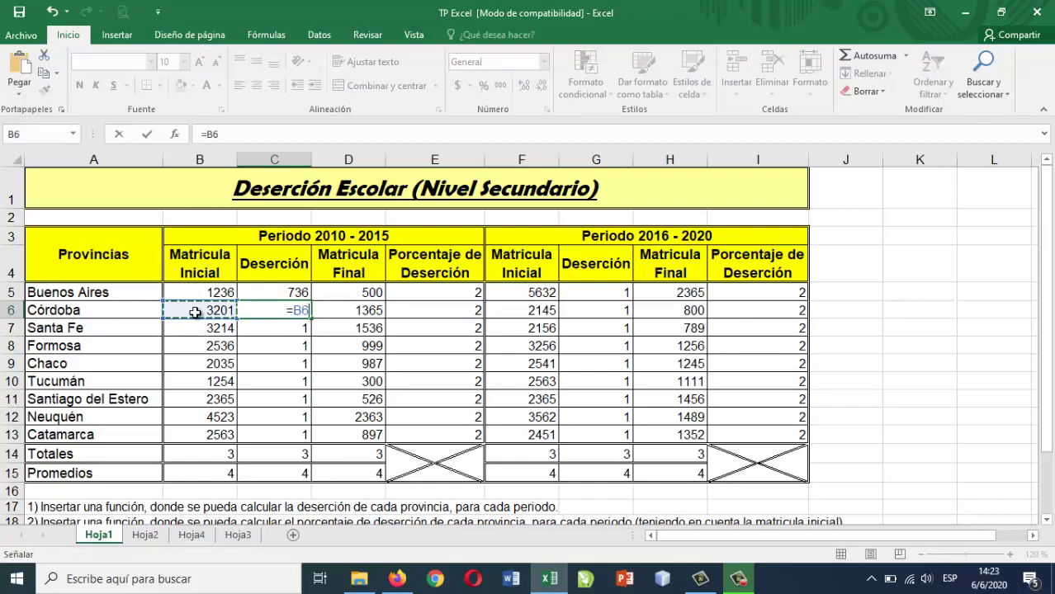
{"action": "type", "text": "-"}
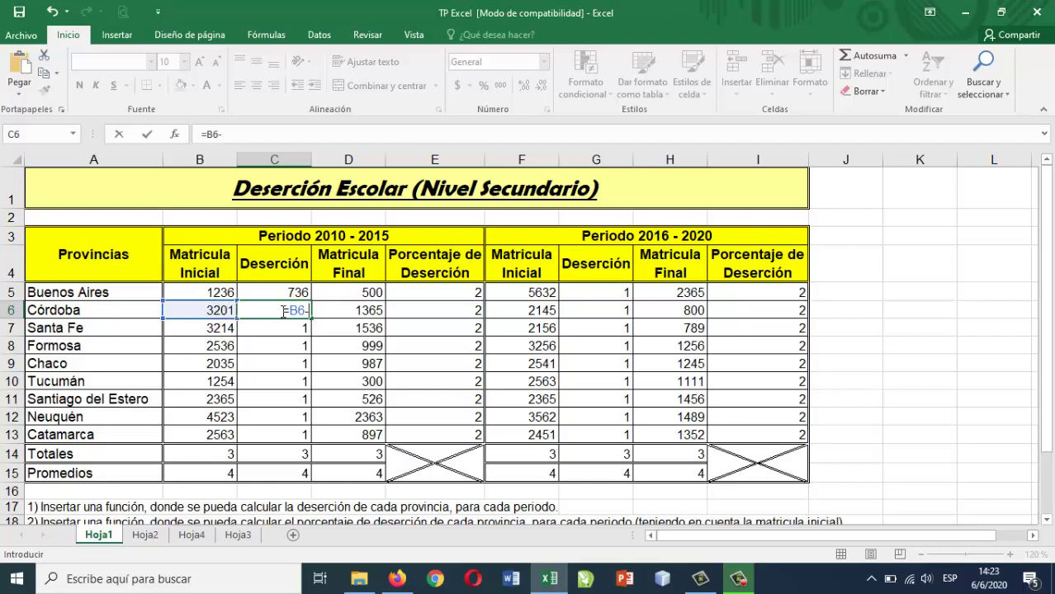
{"action": "left_click", "coordinate": [373, 320]}
{"action": "key", "text": "Return"}
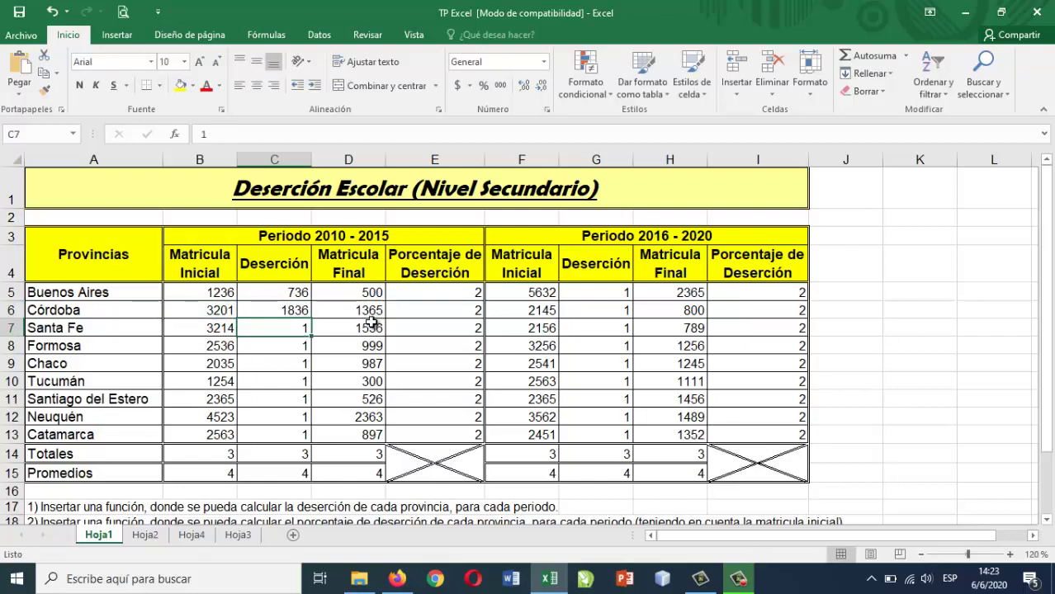
Step: Fill the Córdoba desertion formula from C6 down to Catamarca in C13
{"action": "left_click", "coordinate": [296, 311]}
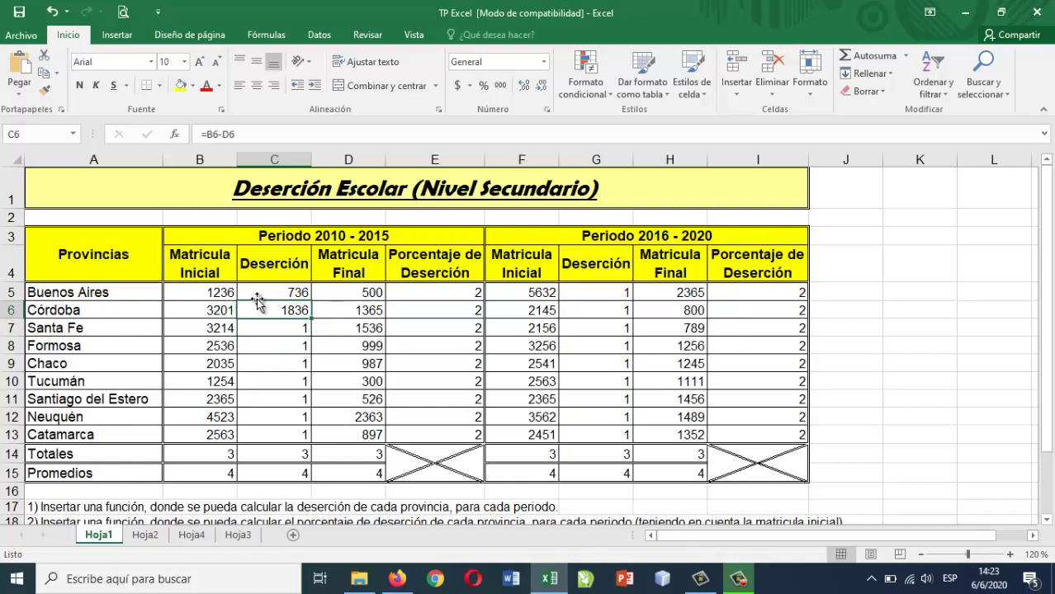
{"action": "left_click_drag", "start_coordinate": [312, 320], "coordinate": [331, 426]}
{"action": "left_click", "coordinate": [335, 401]}
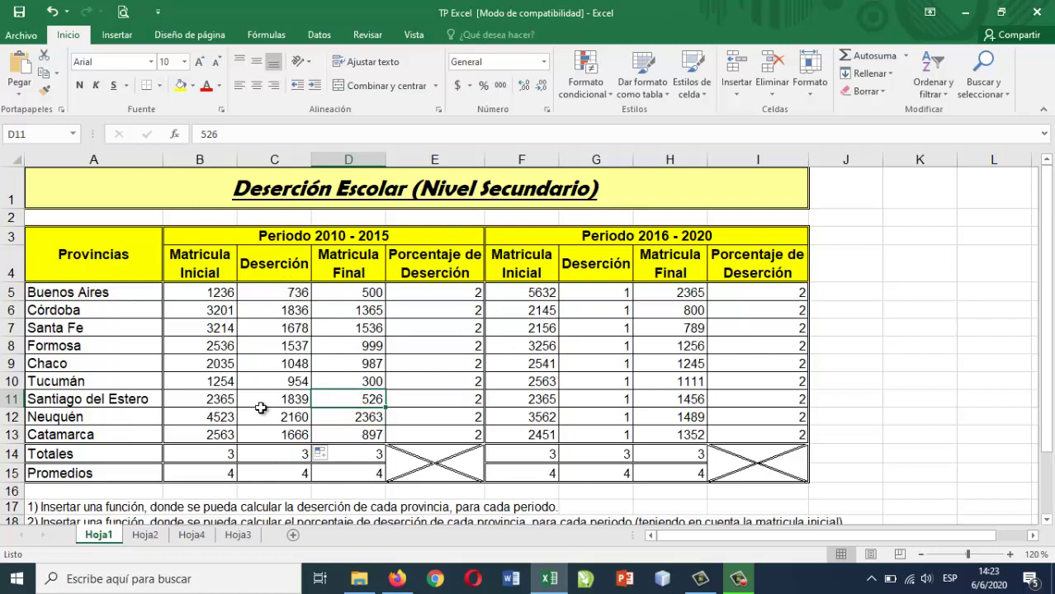
Step: Examine the Buenos Aires desertion formula and the second instruction in row 18 on the desertion percentage based on initial enrolment
{"action": "left_click", "coordinate": [288, 289]}
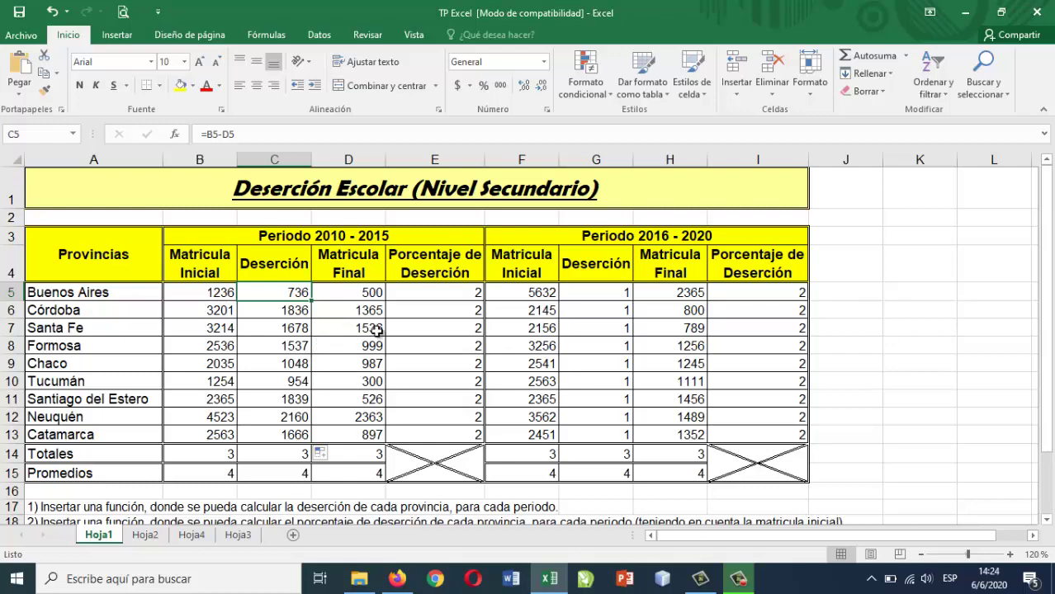
{"action": "scroll", "coordinate": [376, 330], "scroll_direction": "down", "scroll_amount": 1}
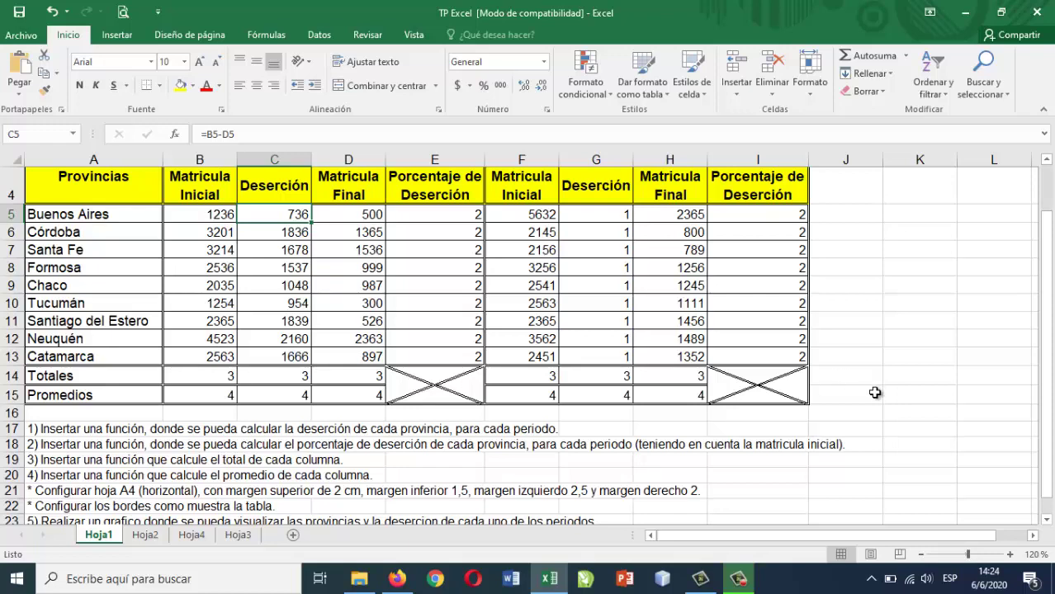
{"action": "scroll", "coordinate": [874, 392], "scroll_direction": "up", "scroll_amount": 1}
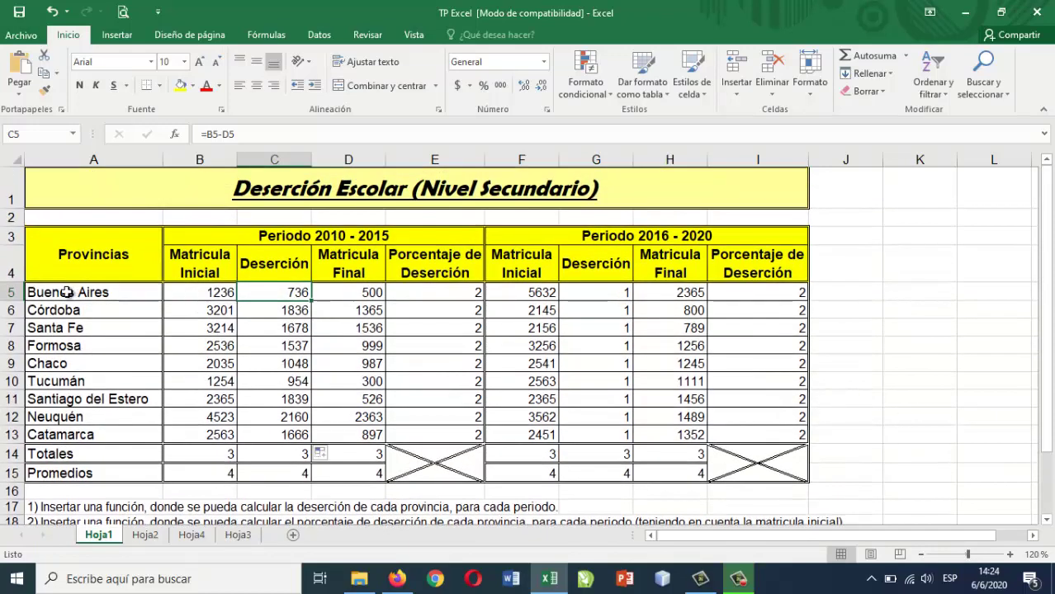
{"action": "left_click_drag", "start_coordinate": [33, 291], "coordinate": [350, 289]}
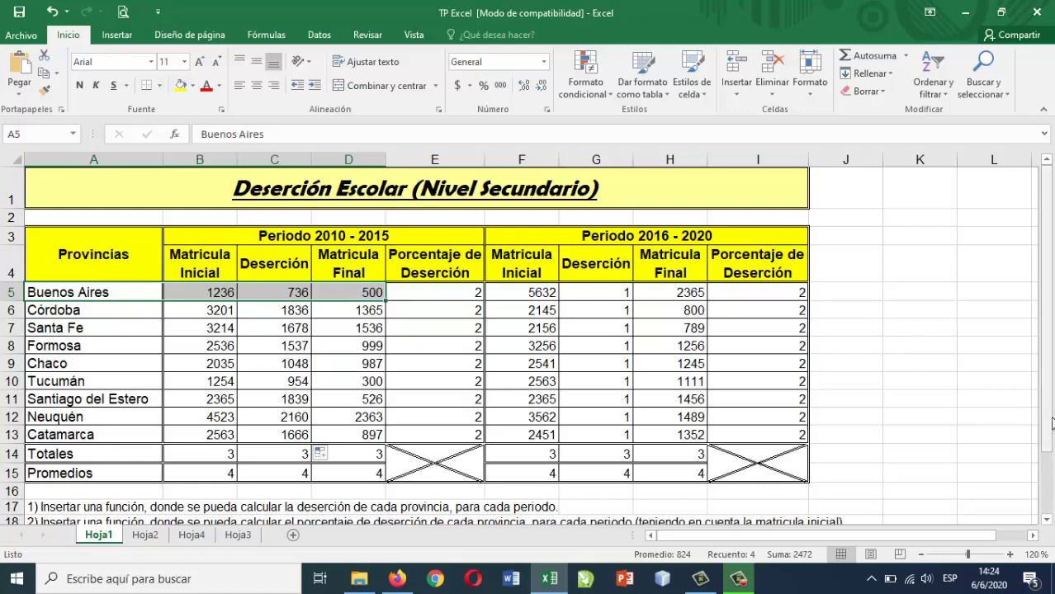
{"action": "scroll", "coordinate": [1049, 424], "scroll_direction": "down", "scroll_amount": 1}
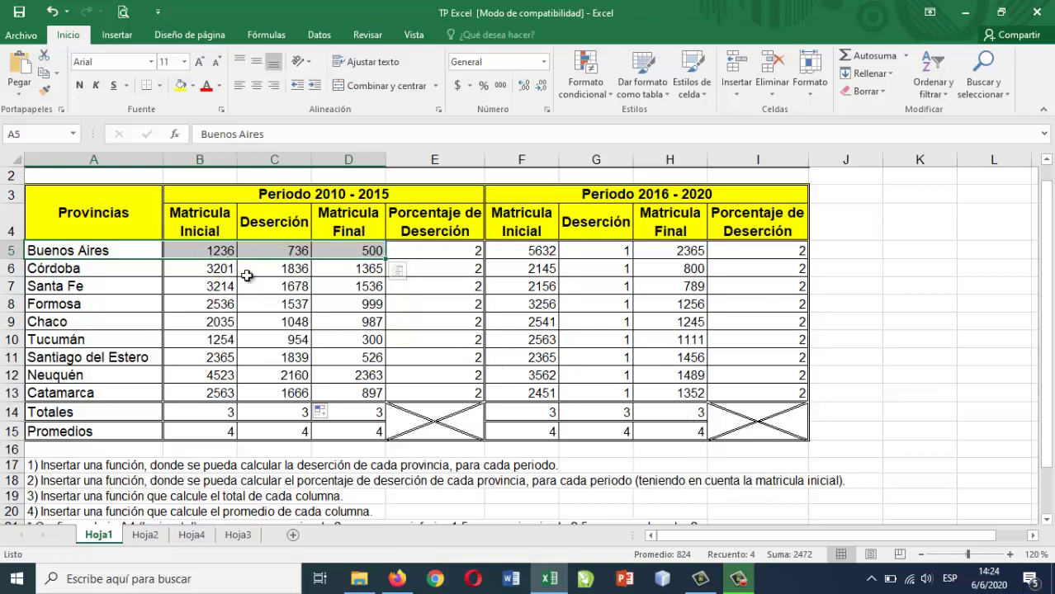
{"action": "left_click", "coordinate": [233, 252]}
{"action": "left_click_drag", "start_coordinate": [247, 251], "coordinate": [266, 253]}
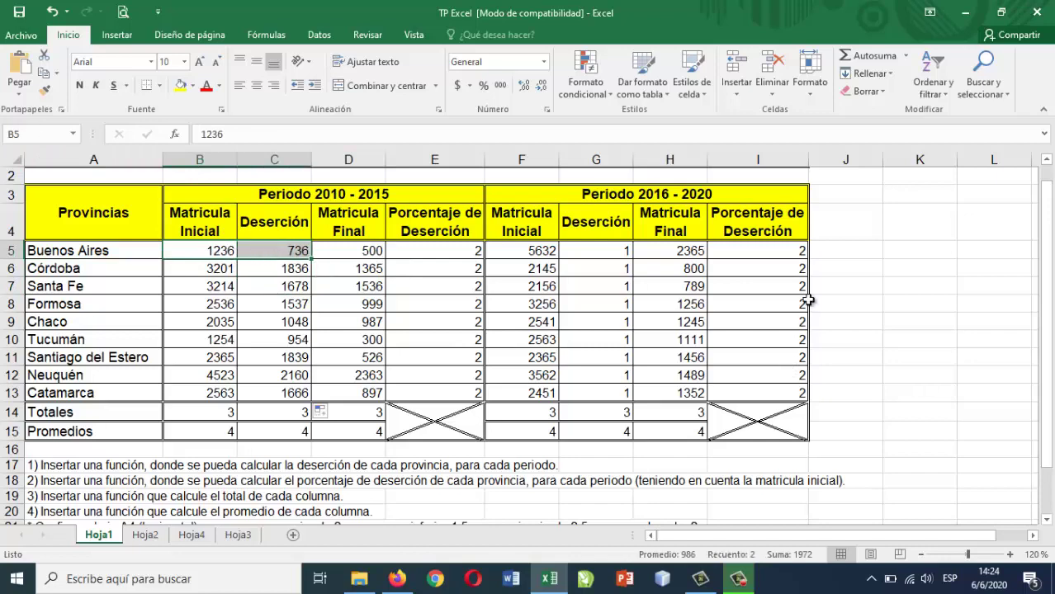
Step: Compare the Matricula Inicial and Deserción values of Buenos Aires in B5 and C5 as the basis for the percentage
{"action": "left_click", "coordinate": [1046, 161]}
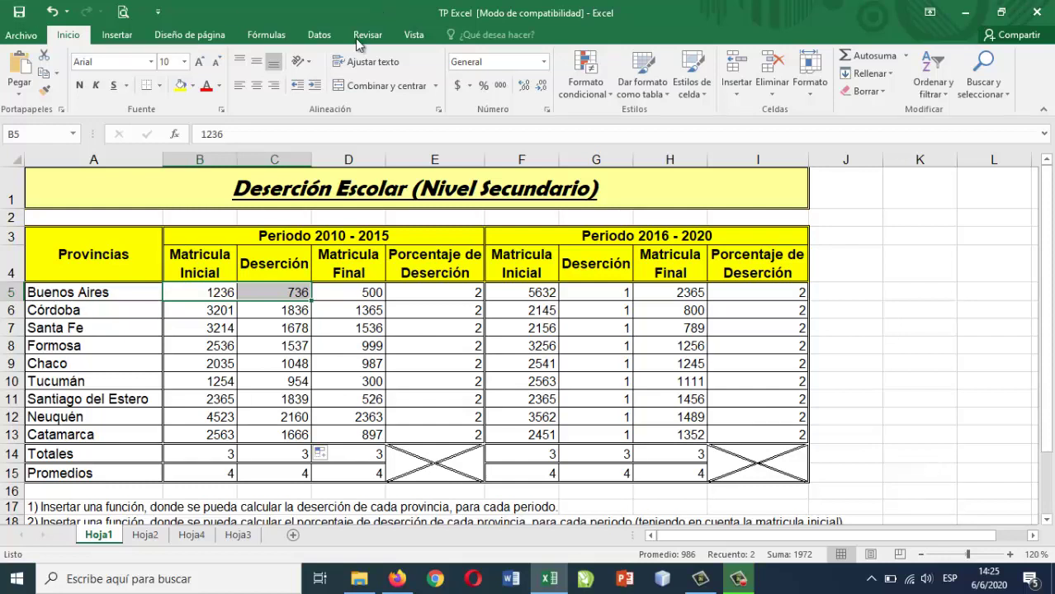
{"action": "left_click", "coordinate": [241, 289]}
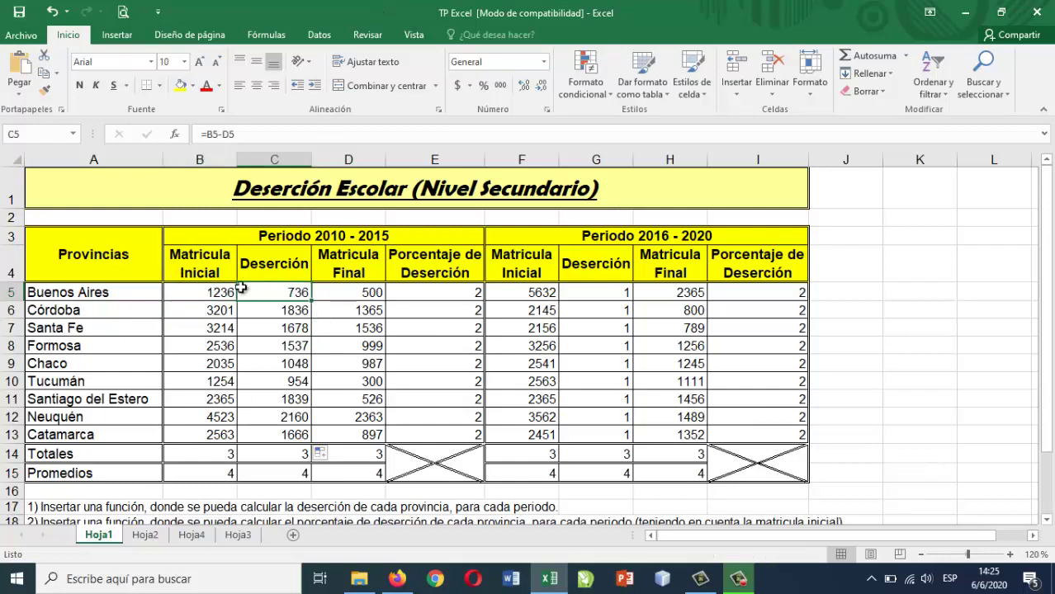
{"action": "left_click", "coordinate": [202, 287]}
{"action": "left_click", "coordinate": [264, 294]}
{"action": "left_click", "coordinate": [216, 289]}
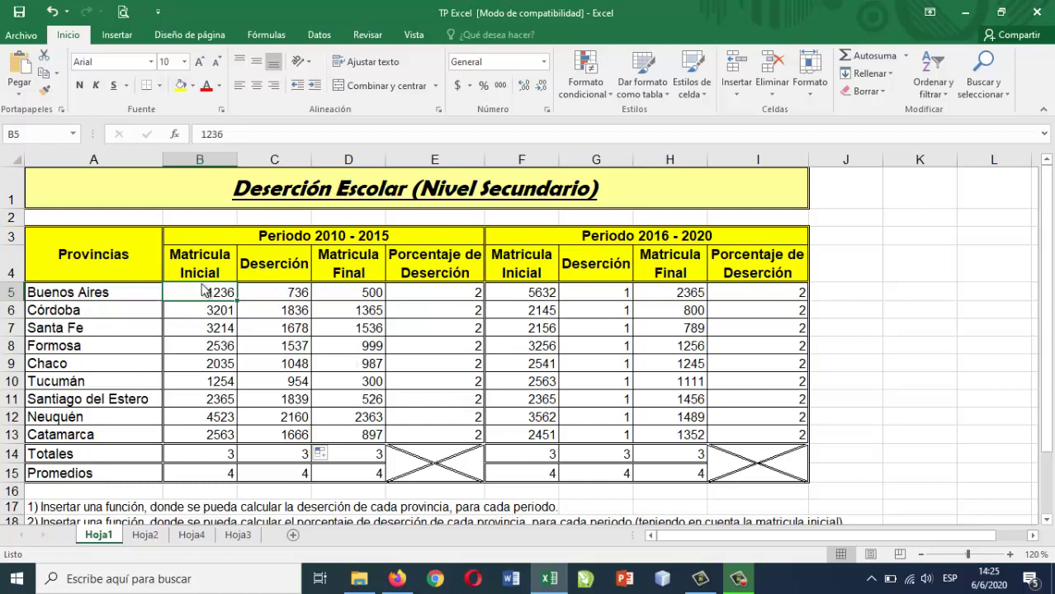
{"action": "left_click_drag", "start_coordinate": [200, 292], "coordinate": [270, 292]}
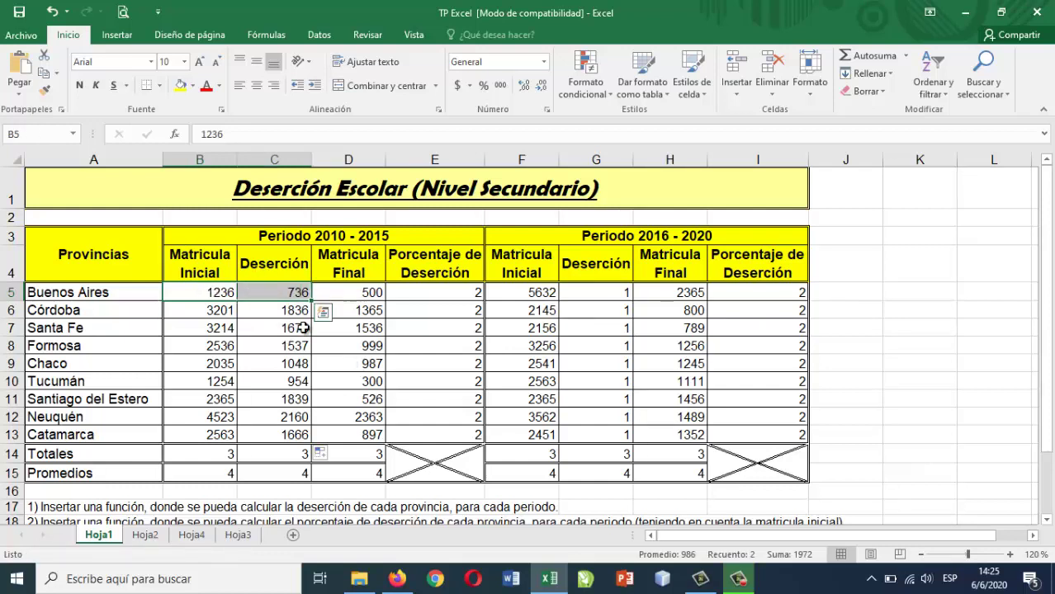
{"action": "left_click", "coordinate": [275, 288]}
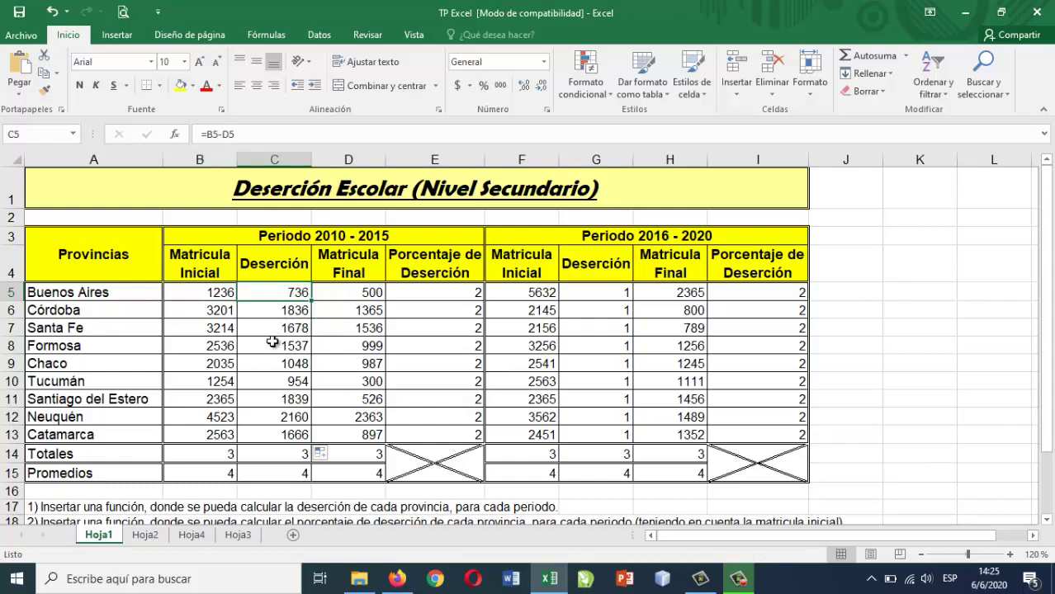
{"action": "left_click", "coordinate": [222, 290]}
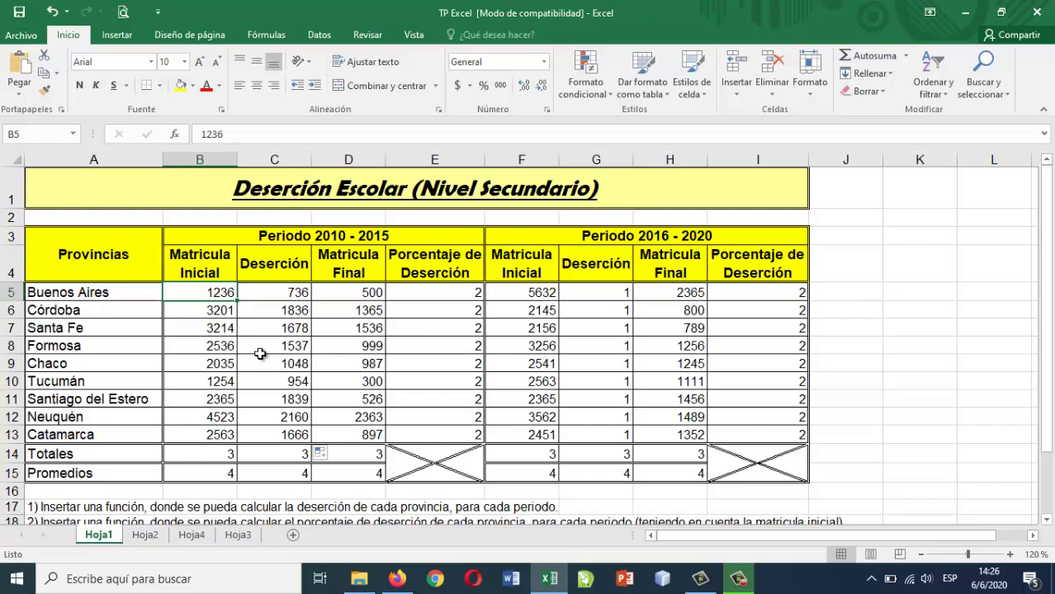
Step: Calculate the Porcentaje de Deserción of Buenos Aires for Periodo 2010 - 2015 in E5 with the formula =C5/B5
{"action": "left_click", "coordinate": [437, 300]}
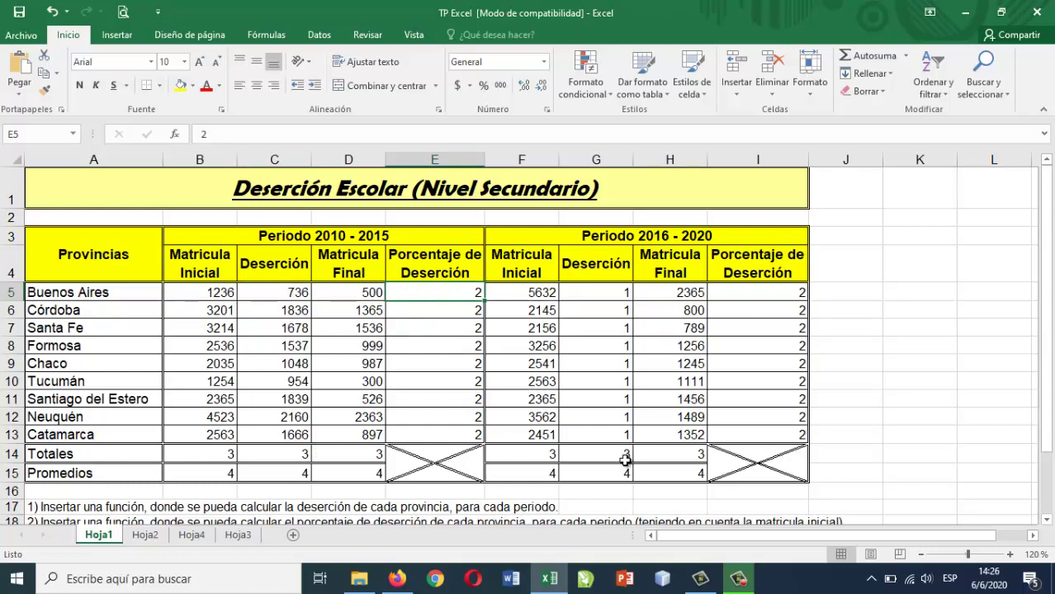
{"action": "type", "text": "="}
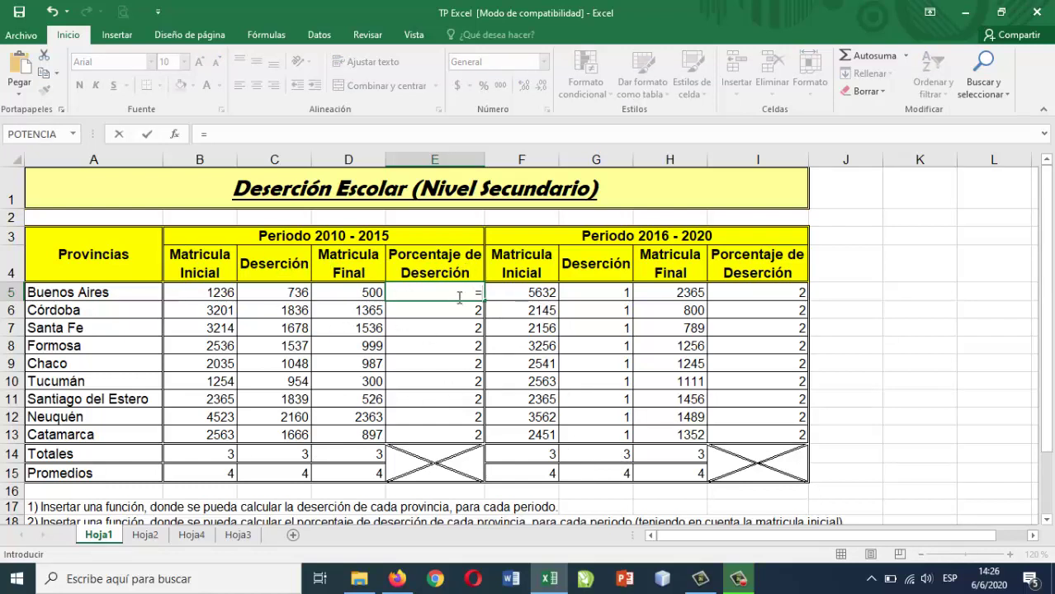
{"action": "left_click", "coordinate": [284, 295]}
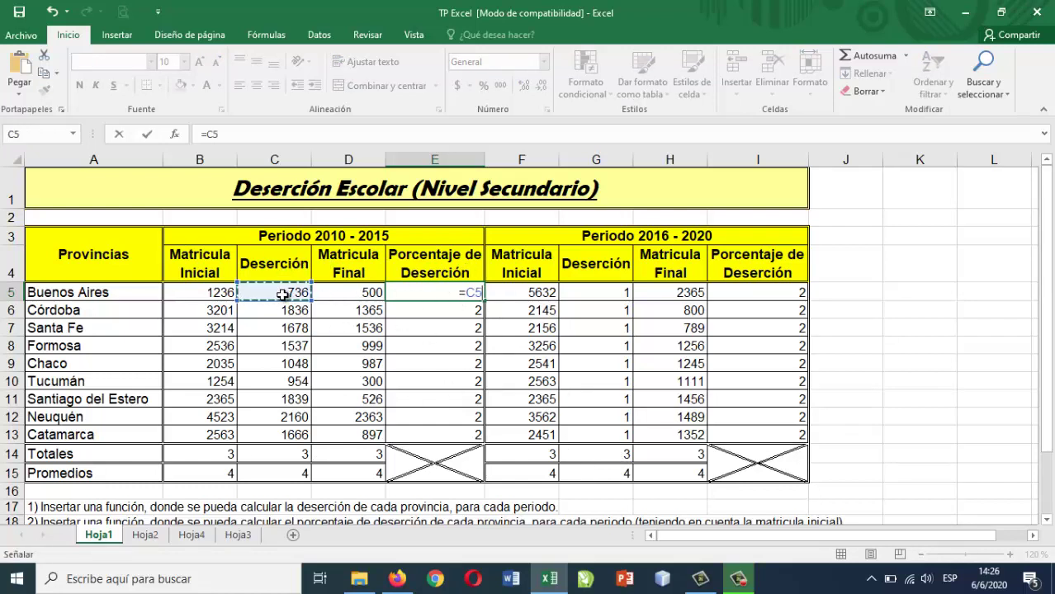
{"action": "type", "text": "/"}
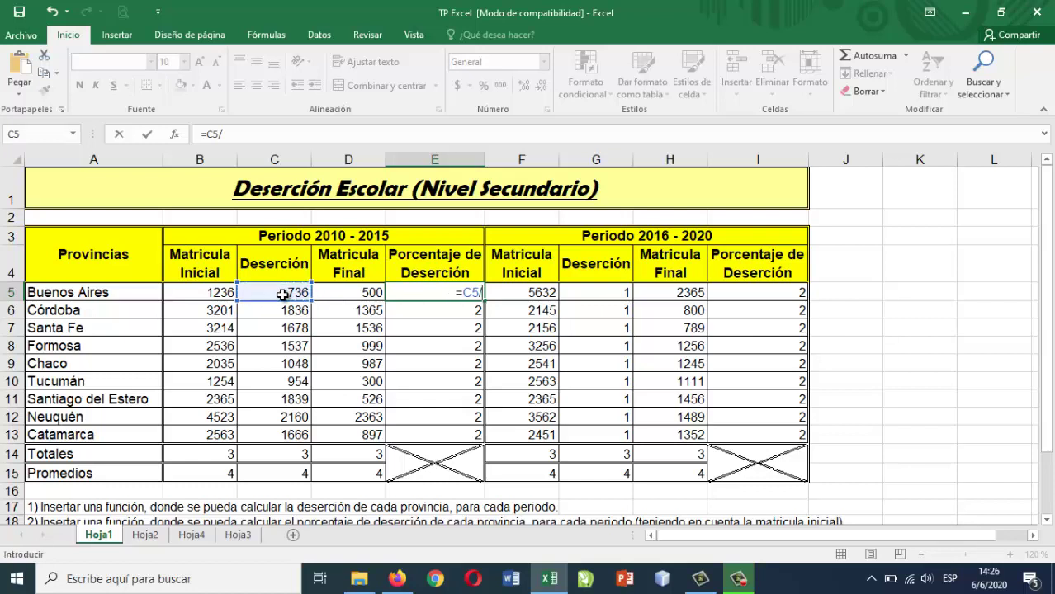
{"action": "left_click", "coordinate": [213, 290]}
{"action": "key", "text": "Return"}
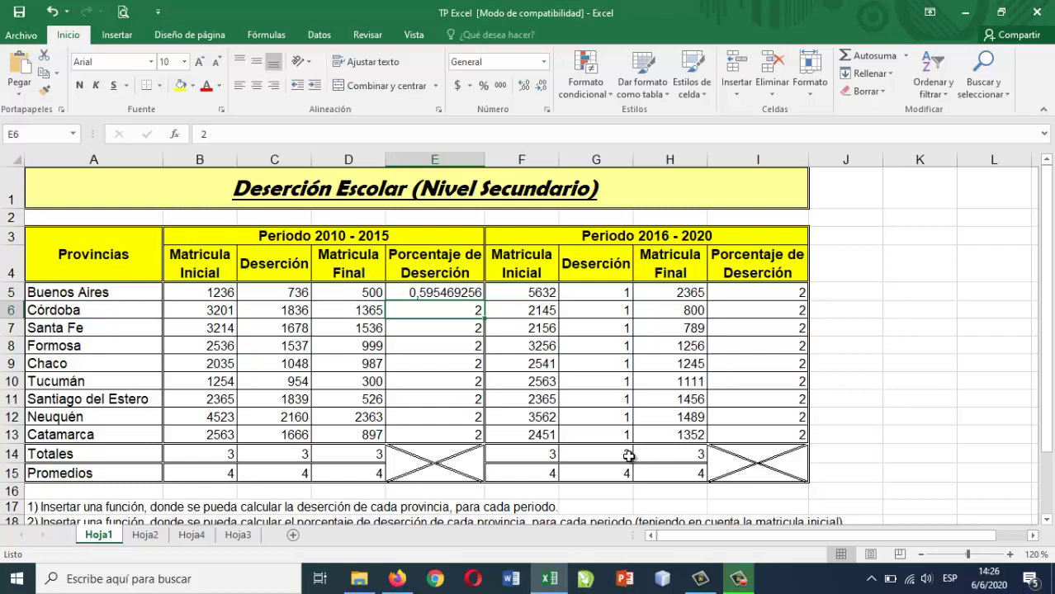
Step: Format the Buenos Aires desertion ratio in E5 as a percentage
{"action": "key", "text": "Up"}
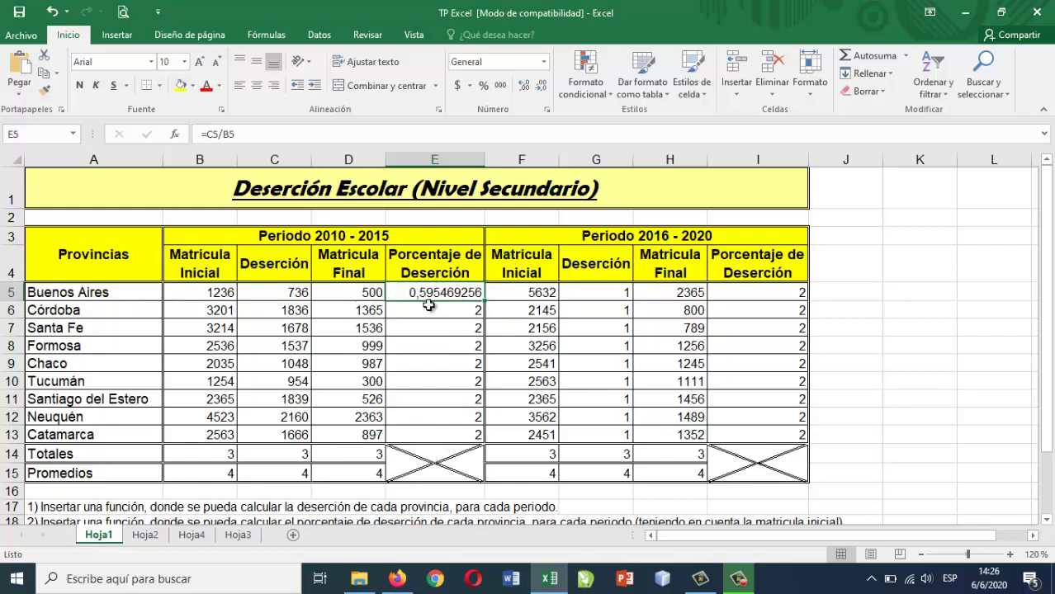
{"action": "left_click", "coordinate": [487, 86]}
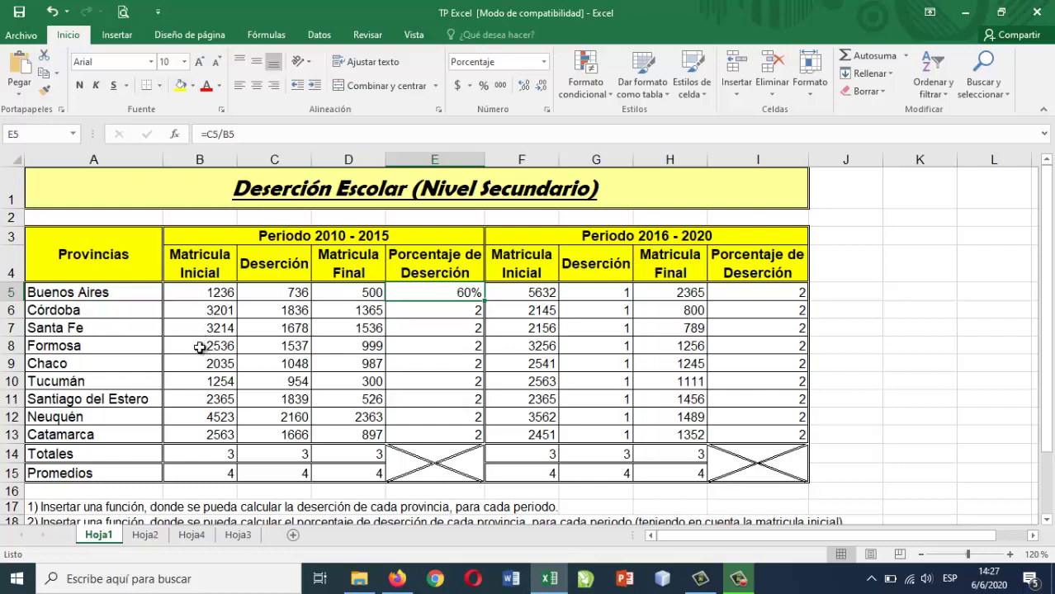
{"action": "left_click", "coordinate": [219, 293]}
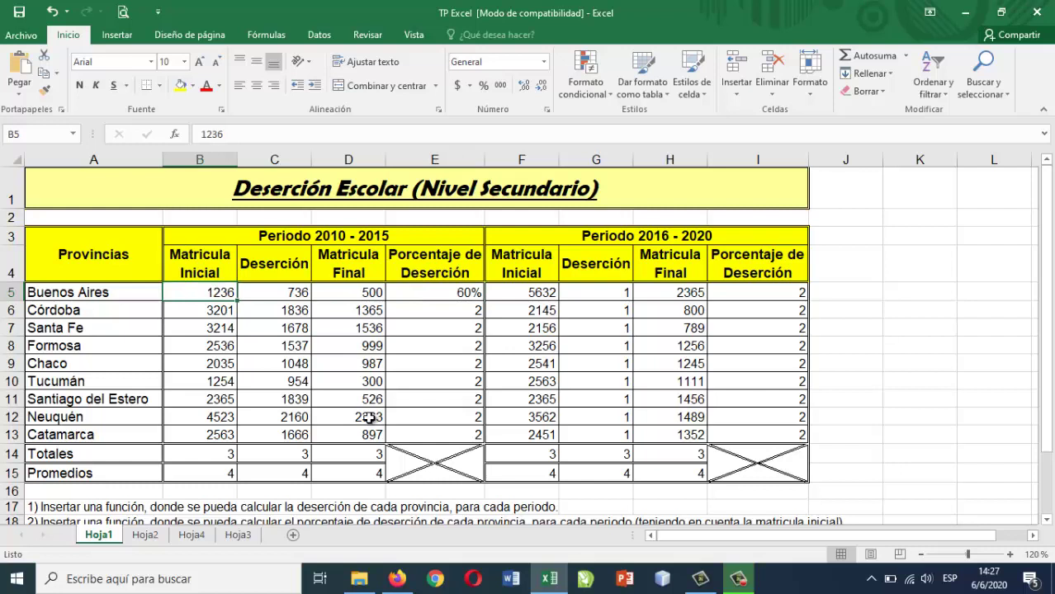
Step: Test the Buenos Aires percentage formula by setting Matricula Inicial in B5 to 500 and to 1000
{"action": "type", "text": "500"}
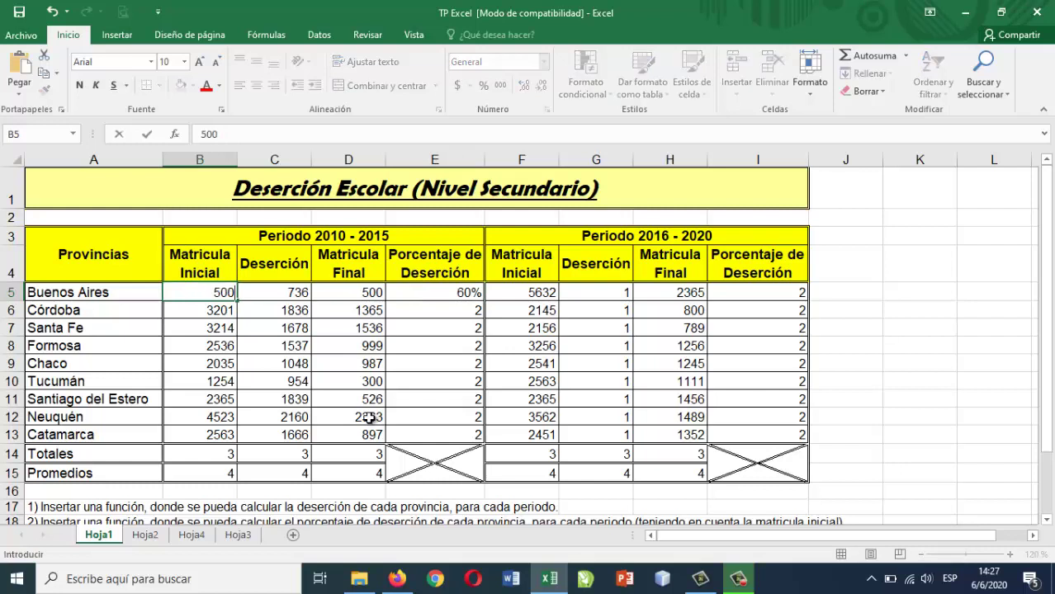
{"action": "key", "text": "Return"}
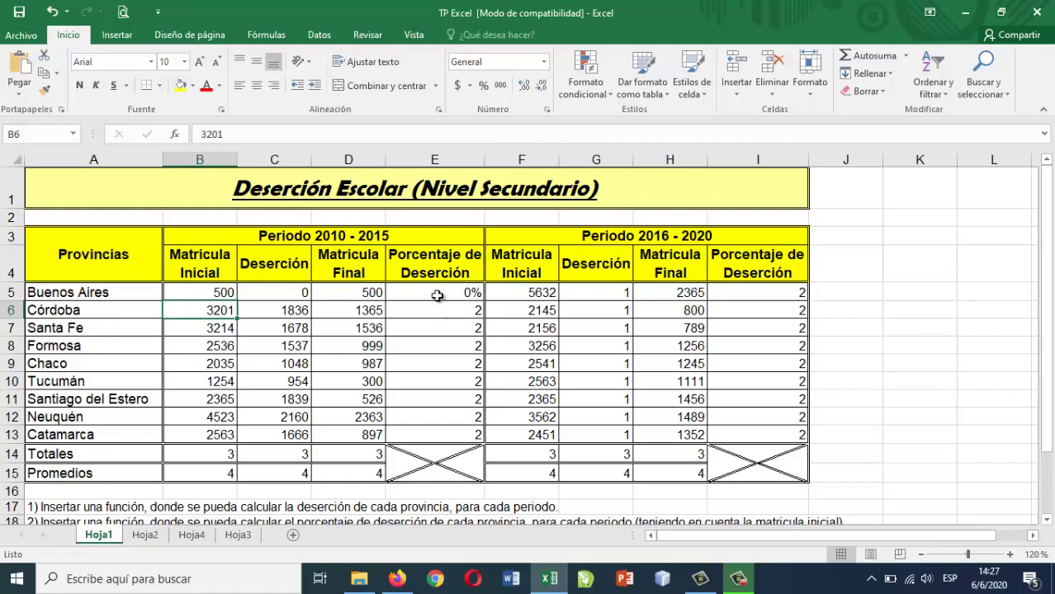
{"action": "left_click", "coordinate": [212, 292]}
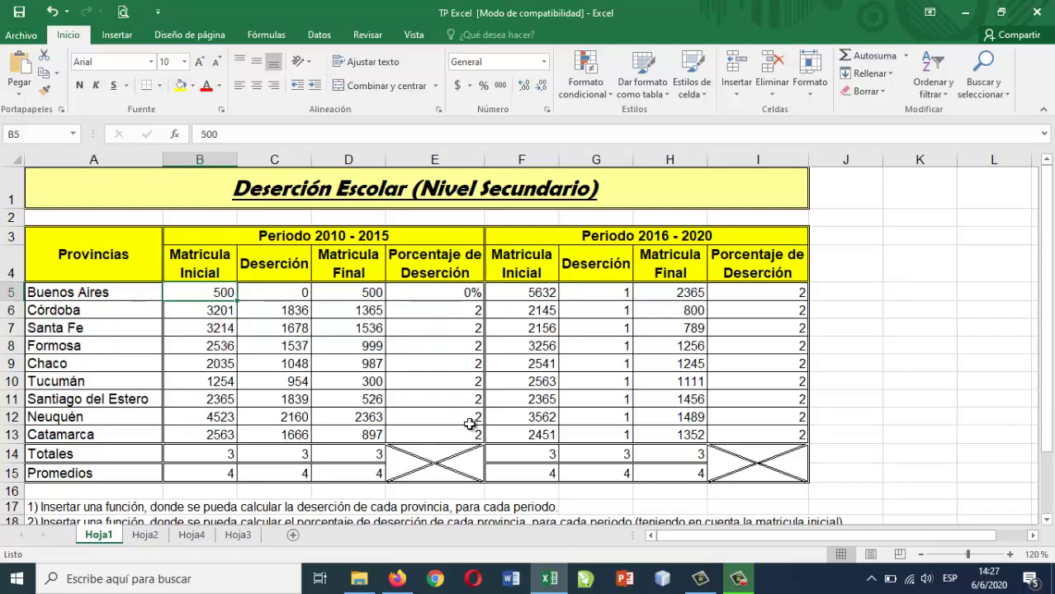
{"action": "type", "text": "100"}
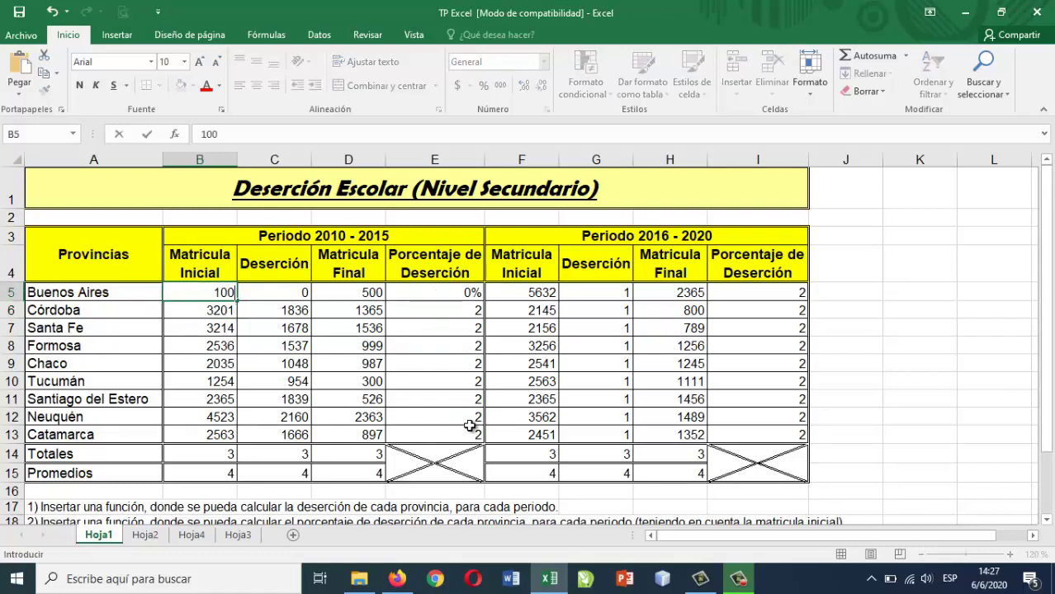
{"action": "type", "text": "0"}
{"action": "key", "text": "Return"}
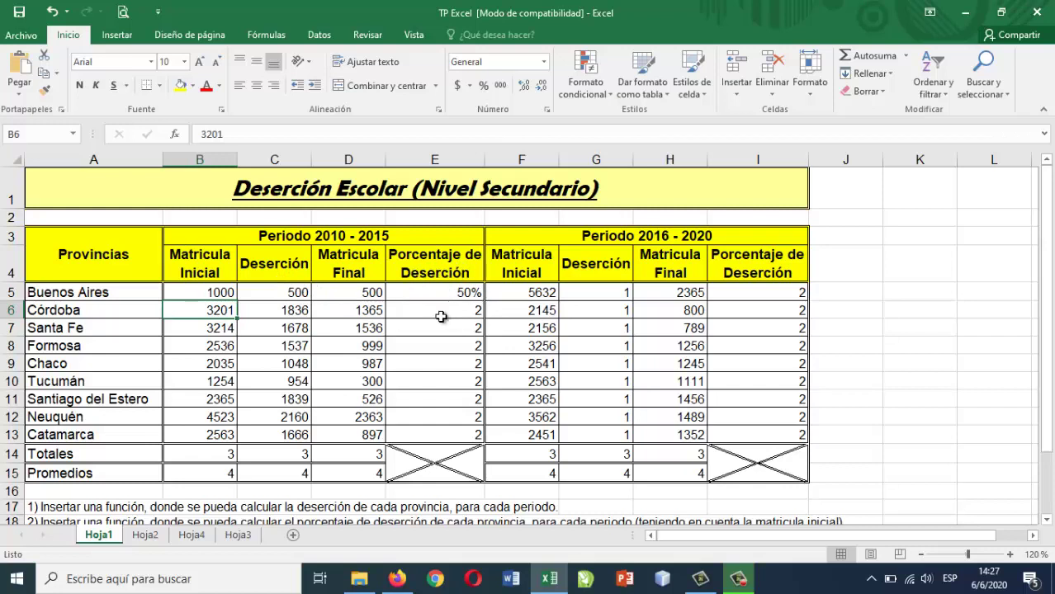
Step: Try a Matricula Inicial of 5000 for Buenos Aires in B5 to test the desertion percentage
{"action": "left_click", "coordinate": [215, 292]}
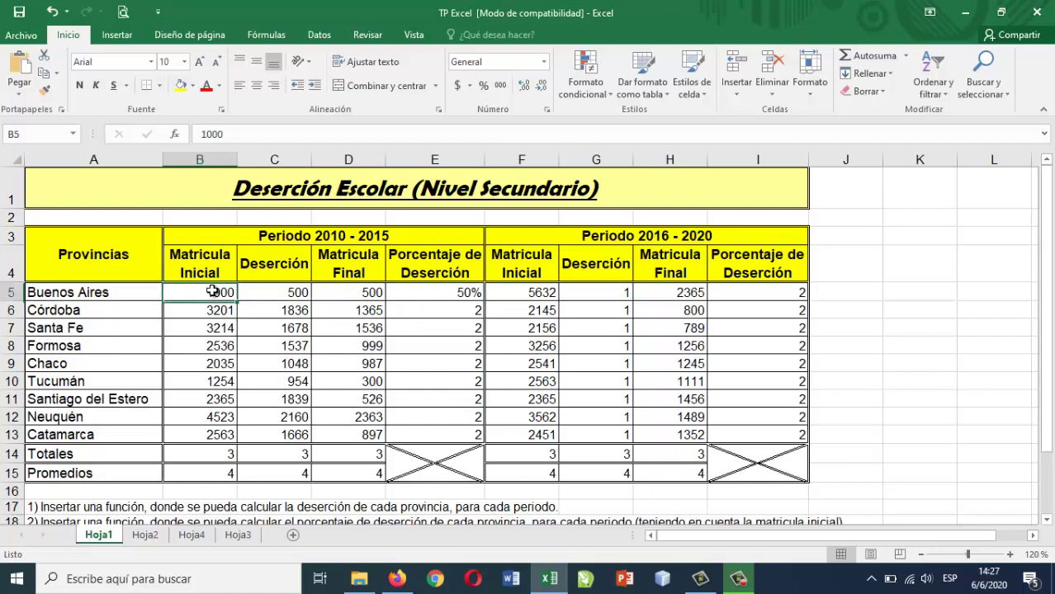
{"action": "type", "text": "1"}
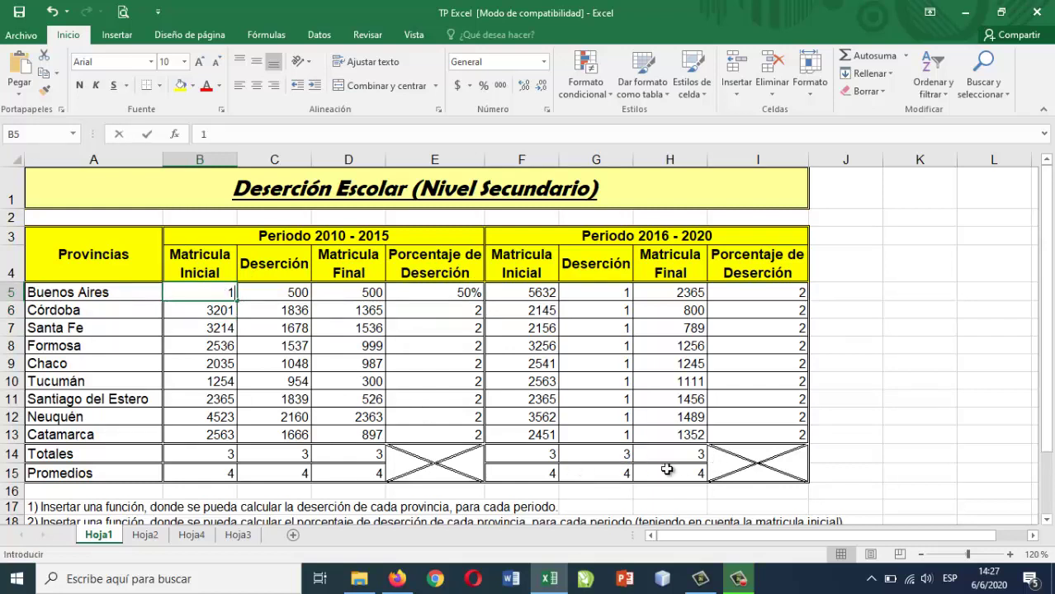
{"action": "type", "text": "500"}
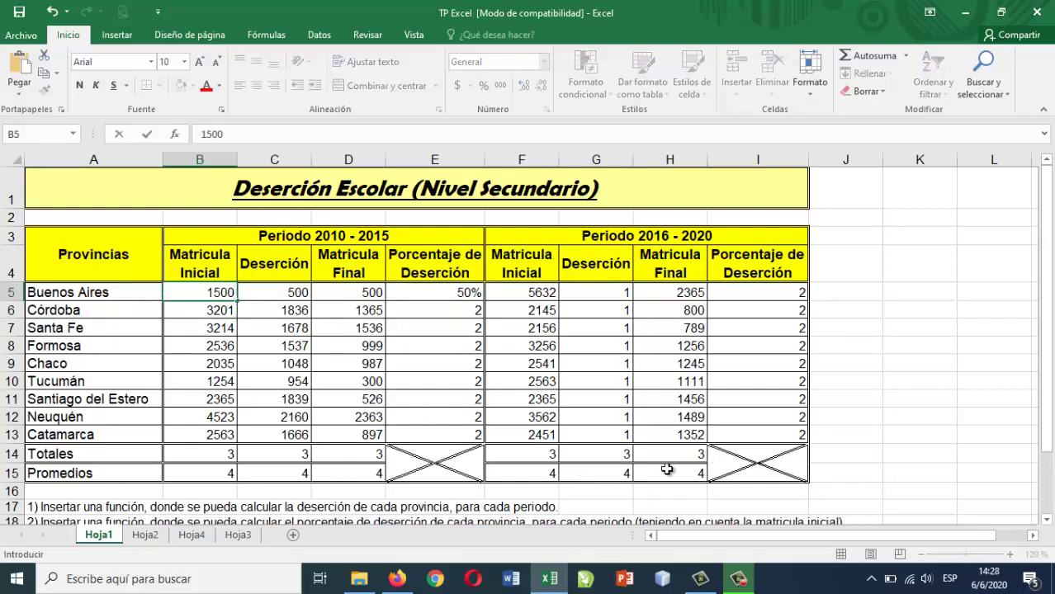
{"action": "key", "text": "BackSpace"}
{"action": "key", "text": "BackSpace"}
{"action": "type", "text": "000"}
{"action": "key", "text": "Return"}
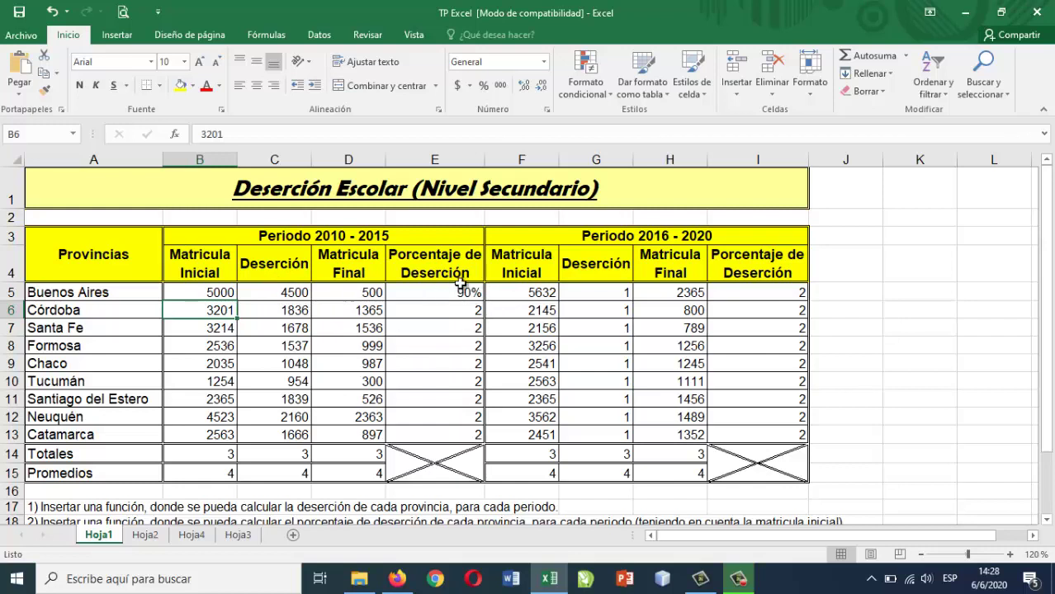
Step: Undo the three trial changes to the Buenos Aires Matricula Inicial in B5
{"action": "left_click", "coordinate": [51, 12]}
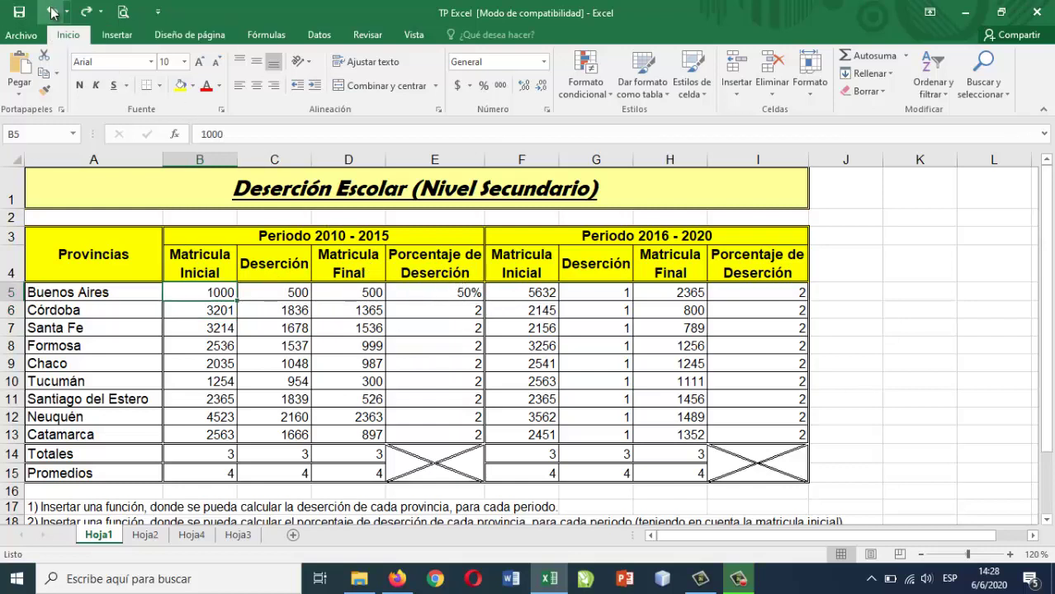
{"action": "left_click", "coordinate": [51, 12]}
{"action": "left_click", "coordinate": [51, 11]}
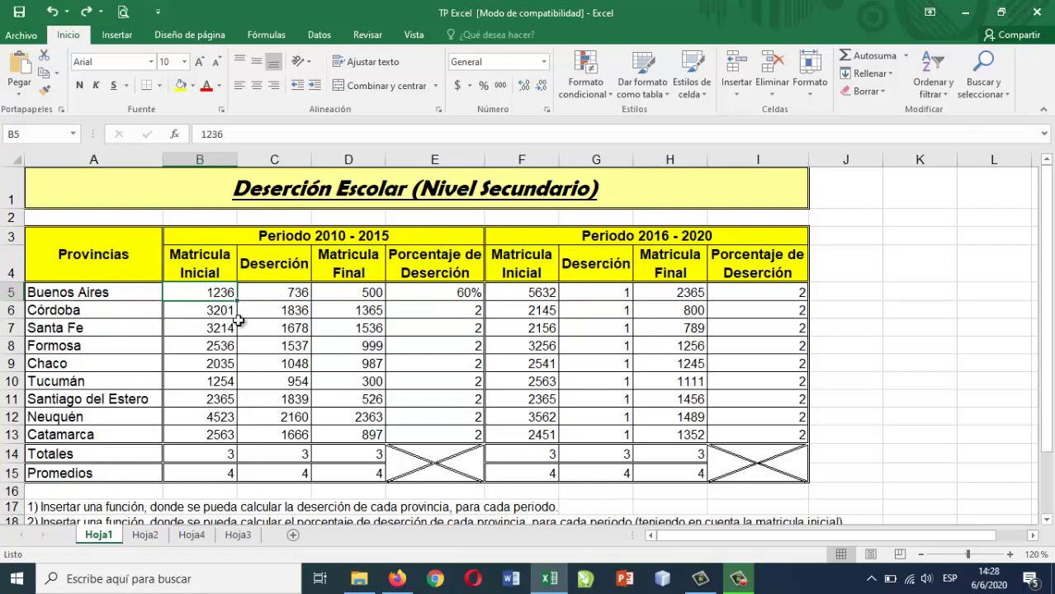
Step: Calculate the Porcentaje de Deserción of Córdoba for Periodo 2010 - 2015 in E6 with the formula =C6/B6
{"action": "left_click", "coordinate": [432, 315]}
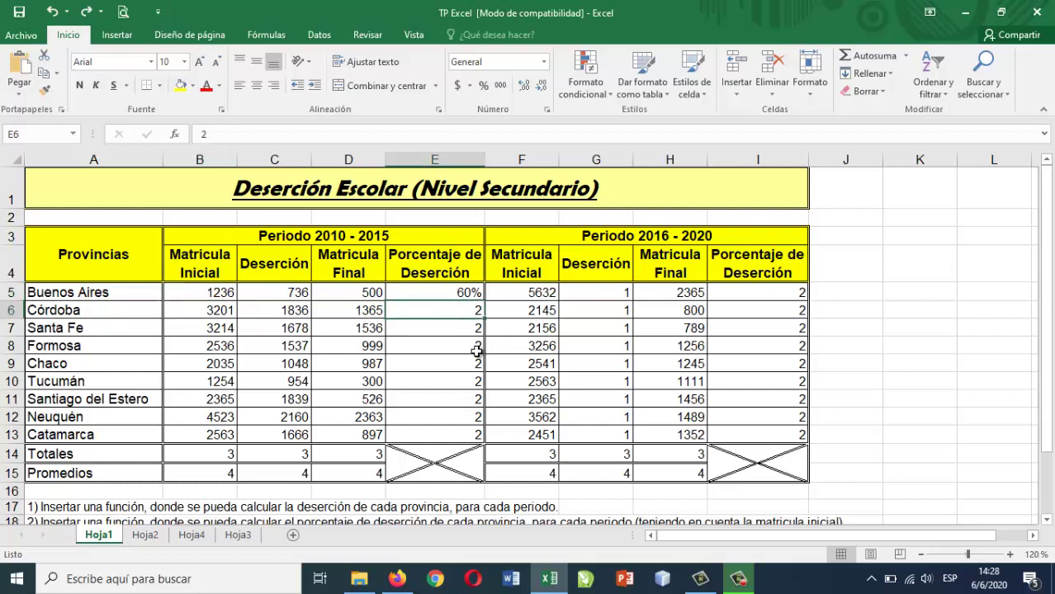
{"action": "type", "text": "="}
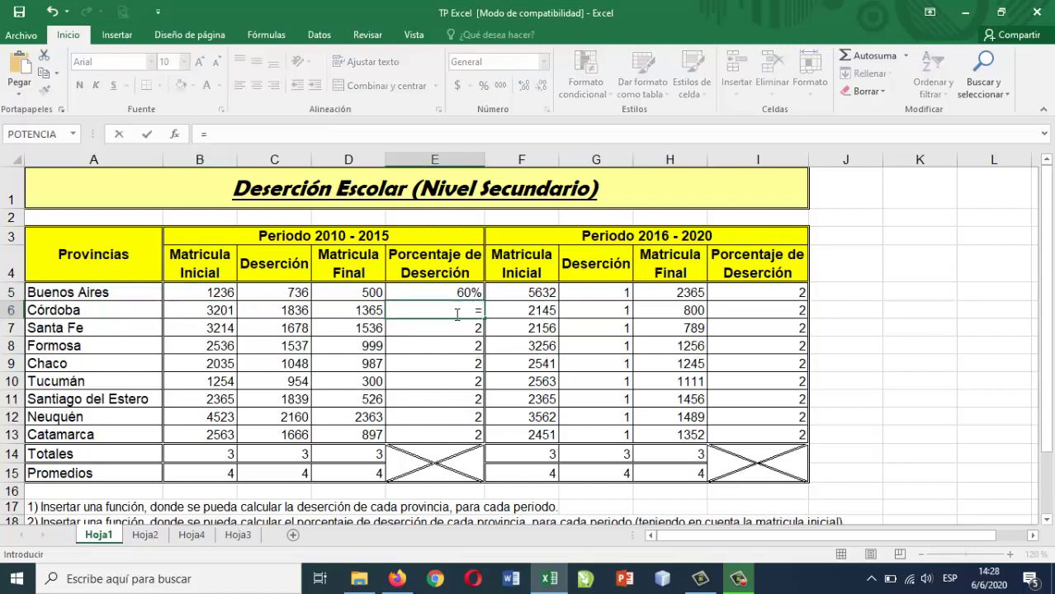
{"action": "left_click", "coordinate": [297, 311]}
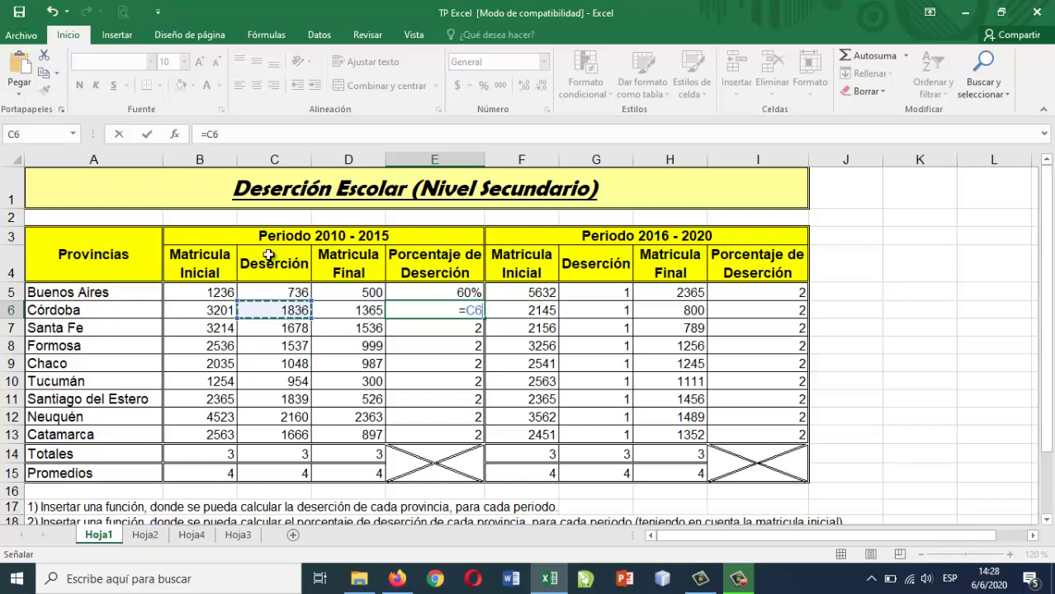
{"action": "left_click", "coordinate": [342, 313]}
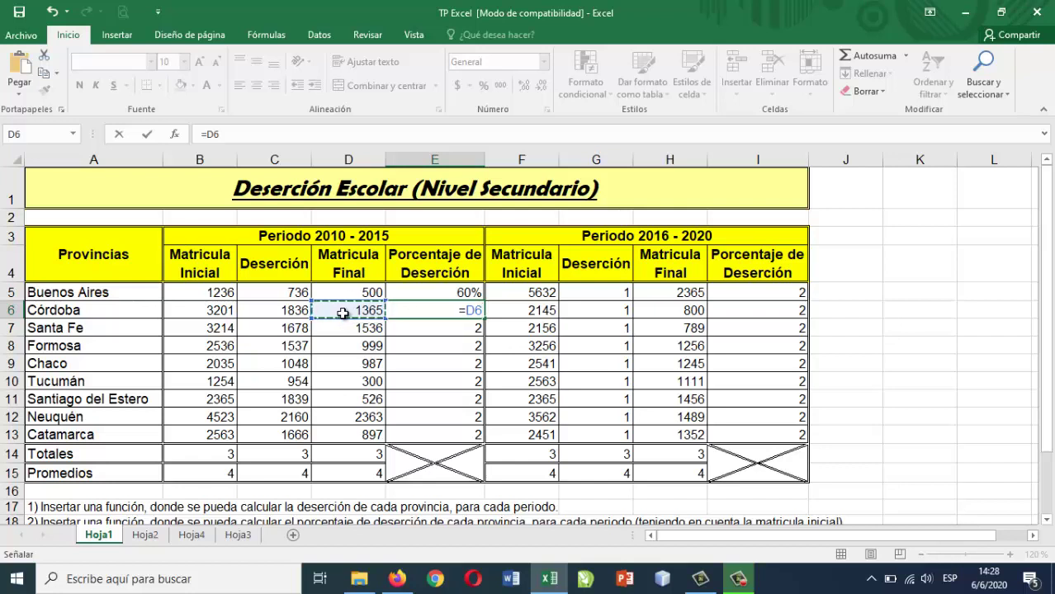
{"action": "left_click", "coordinate": [284, 311]}
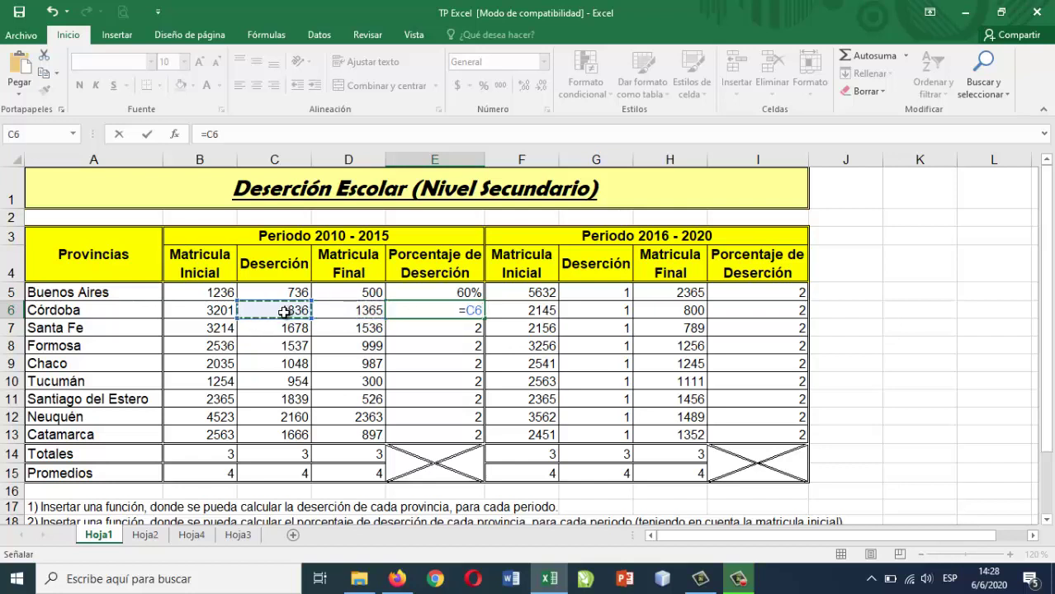
{"action": "type", "text": "/"}
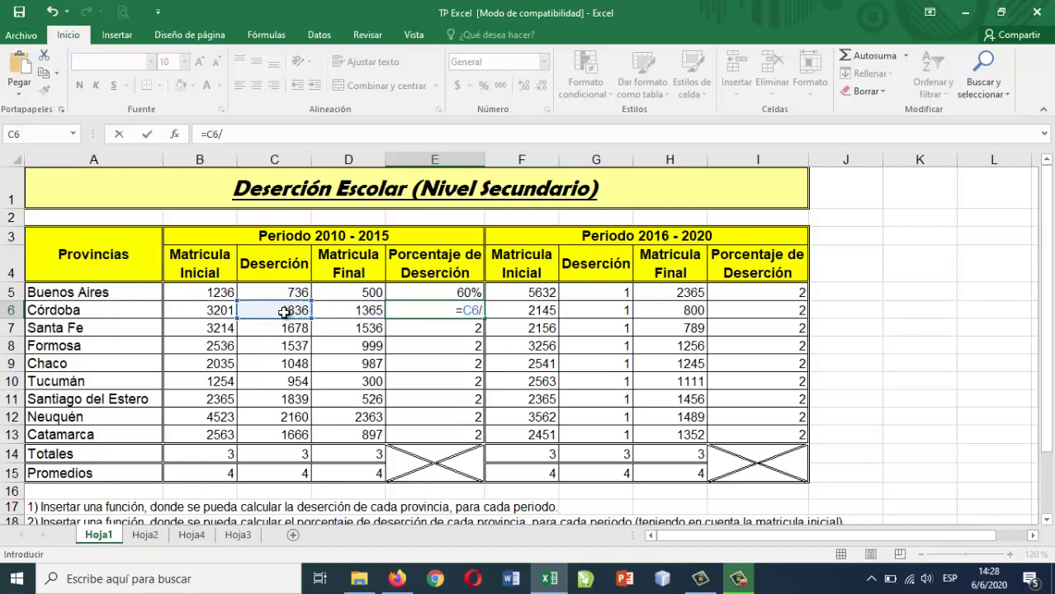
{"action": "left_click", "coordinate": [214, 316]}
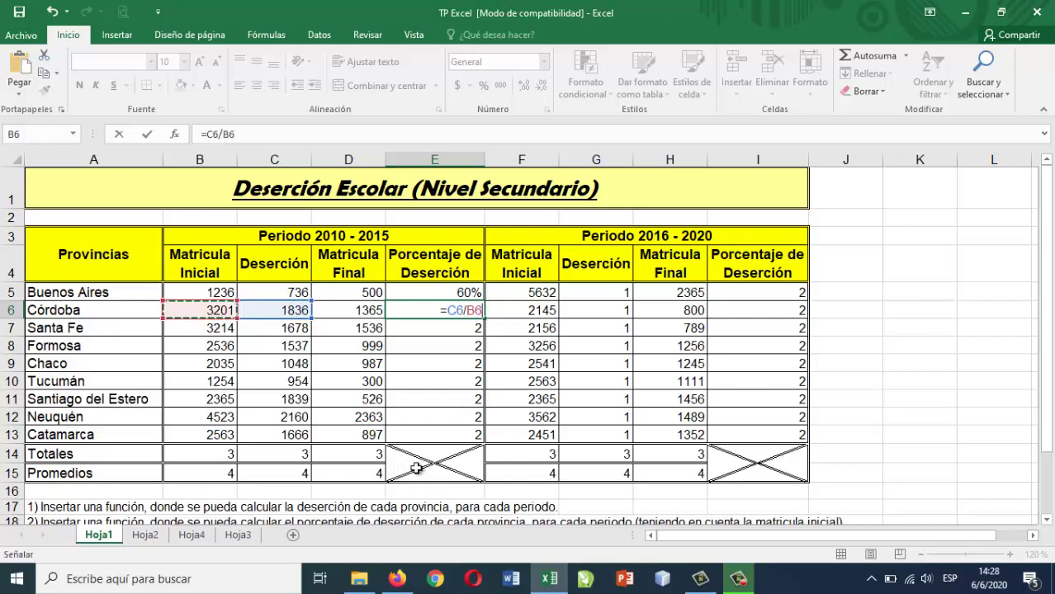
{"action": "key", "text": "Return"}
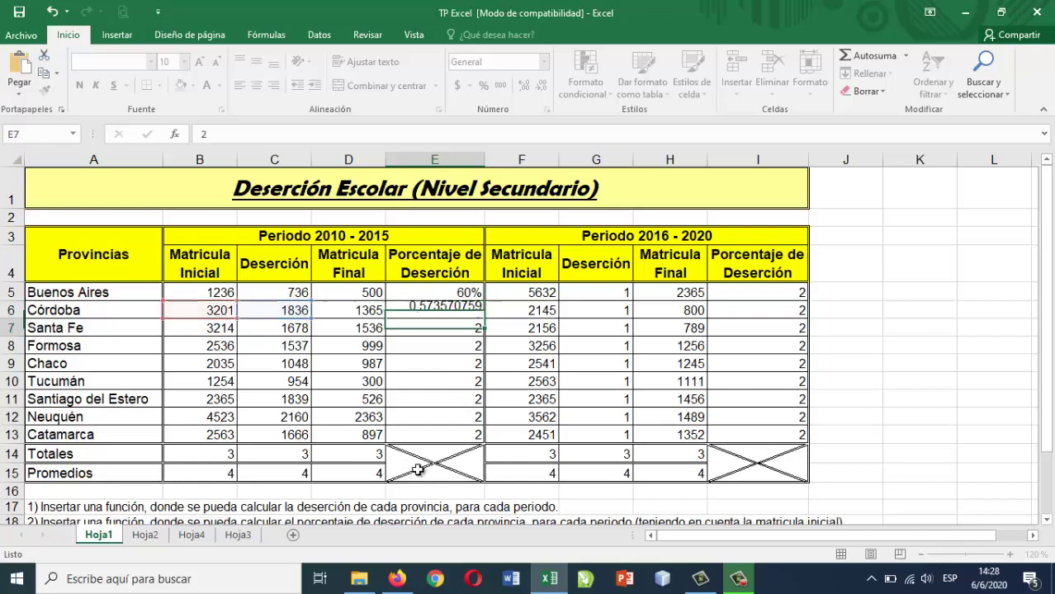
Step: Format the Córdoba ratio in E6 as a percentage and fill its formula down through Catamarca in E13
{"action": "left_click", "coordinate": [415, 307]}
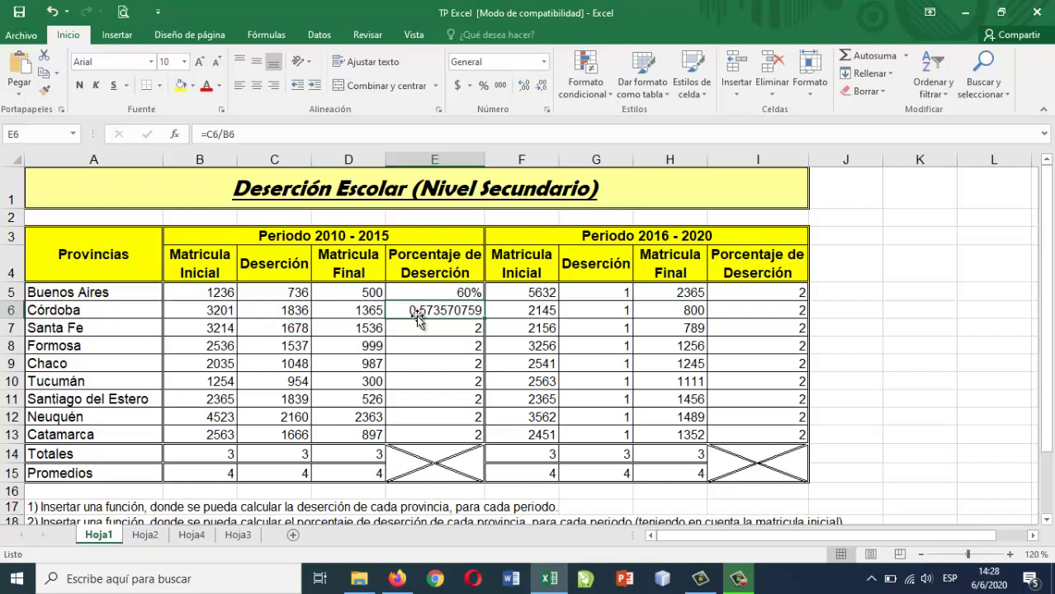
{"action": "left_click", "coordinate": [484, 85]}
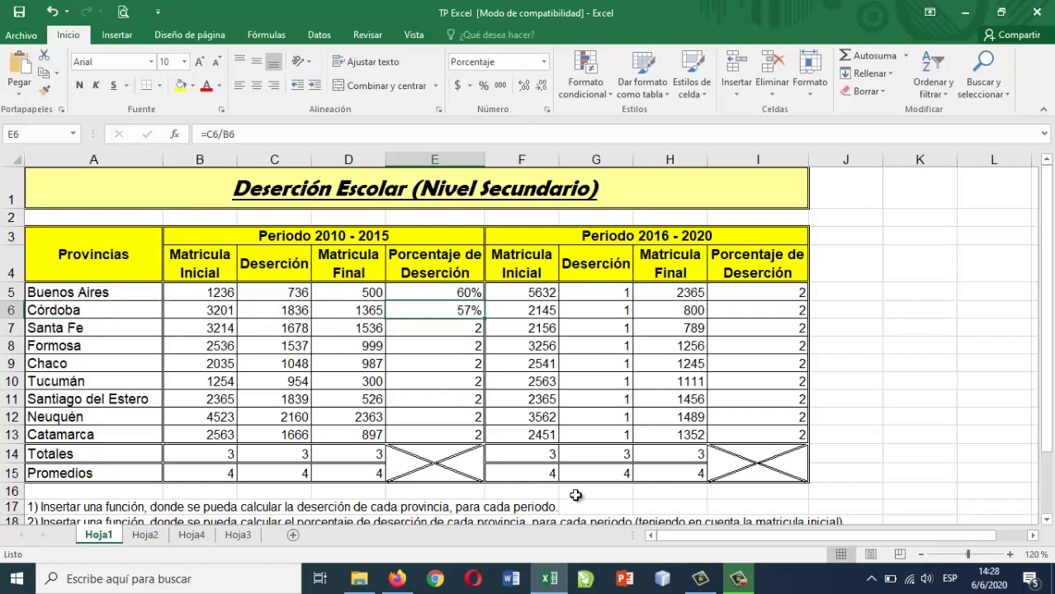
{"action": "left_click_drag", "start_coordinate": [485, 335], "coordinate": [484, 437]}
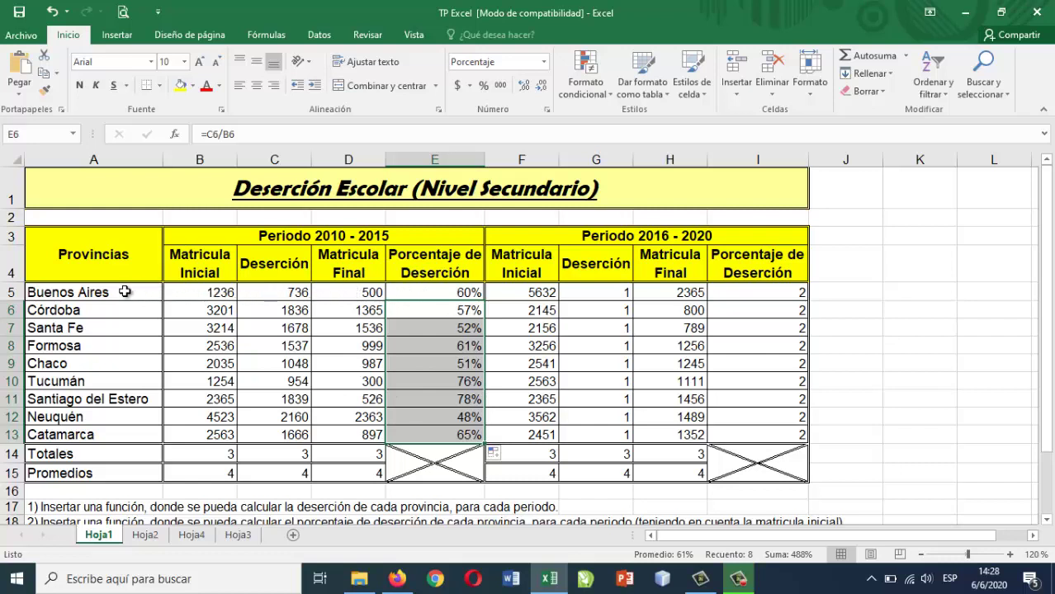
Step: Check the copied Santa Fe formula in E7 and review the numbered instructions below the table
{"action": "left_click", "coordinate": [426, 324]}
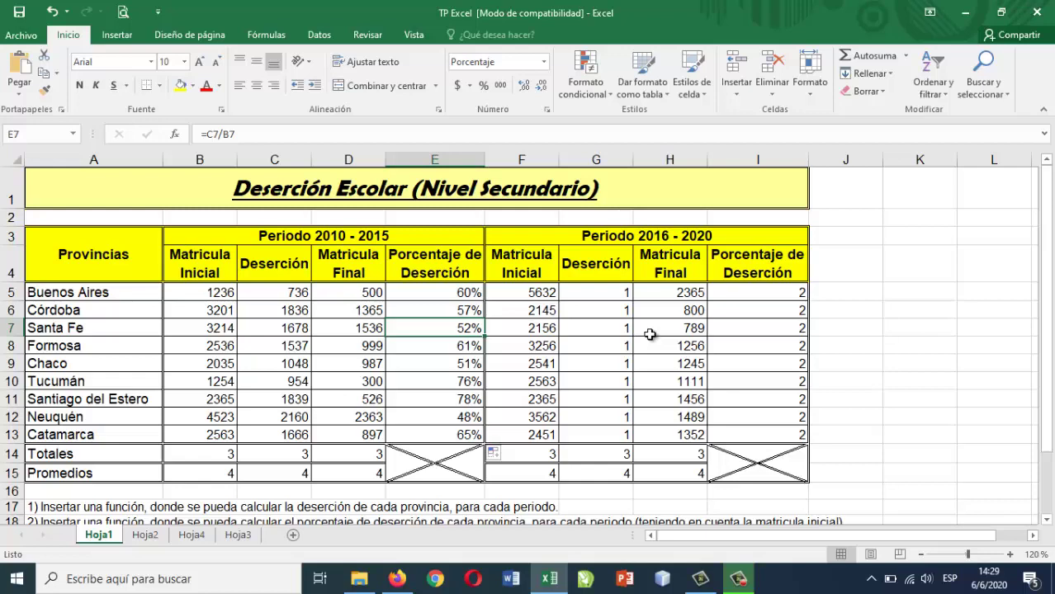
{"action": "scroll", "coordinate": [651, 334], "scroll_direction": "down", "scroll_amount": 2}
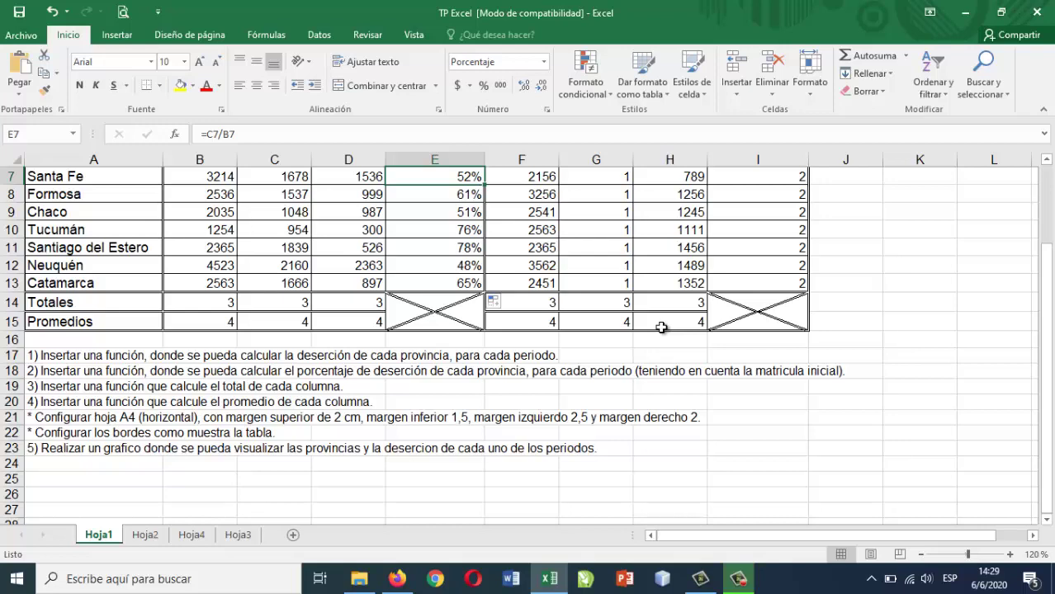
{"action": "scroll", "coordinate": [662, 328], "scroll_direction": "up", "scroll_amount": 1}
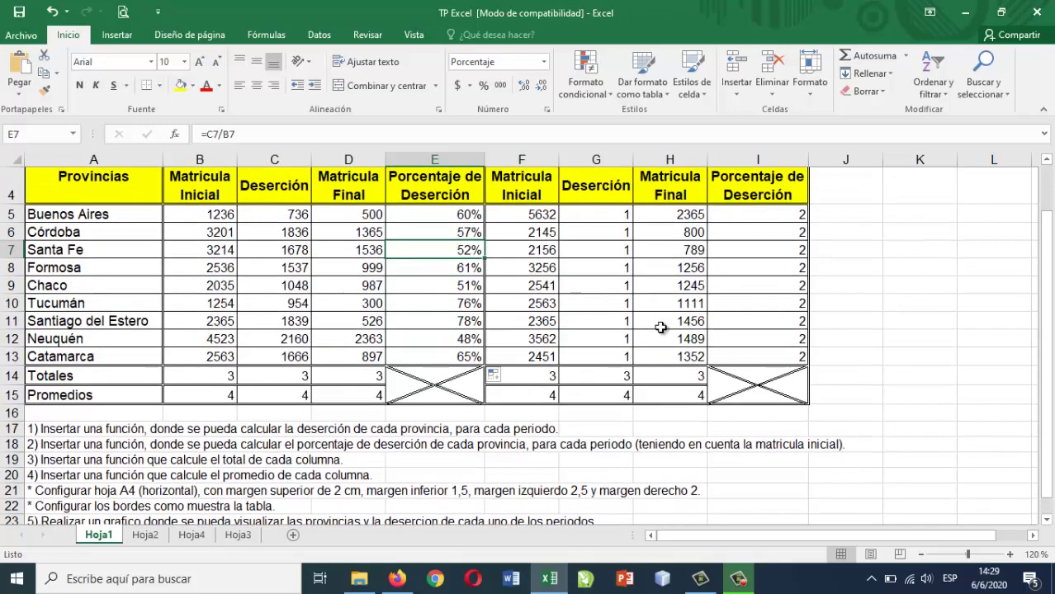
{"action": "scroll", "coordinate": [661, 328], "scroll_direction": "down", "scroll_amount": 1}
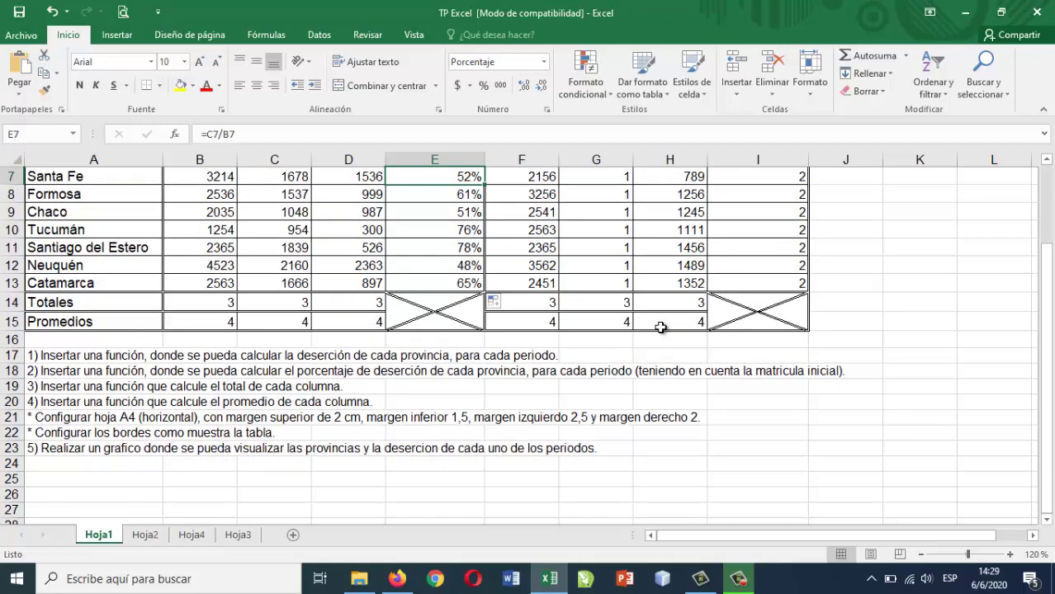